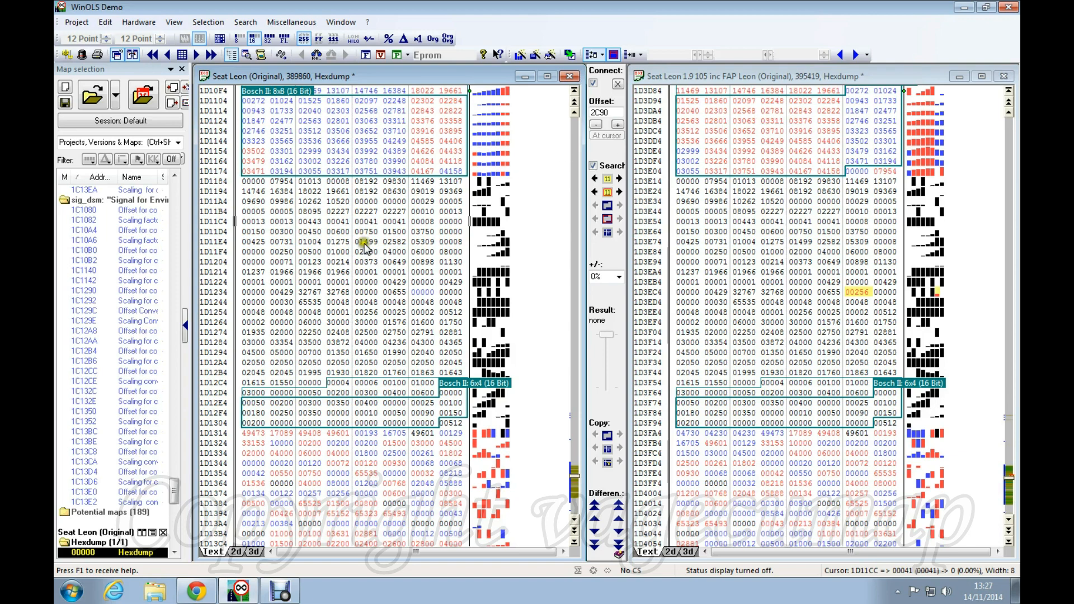
# Step: Compare the first cells of the block at 1D1184 in the Seat Leon hexdump with those at 1D3E14 in the FAP Leon hexdump
pyautogui.click(364, 222)
pyautogui.scroll(-2, 365, 224)
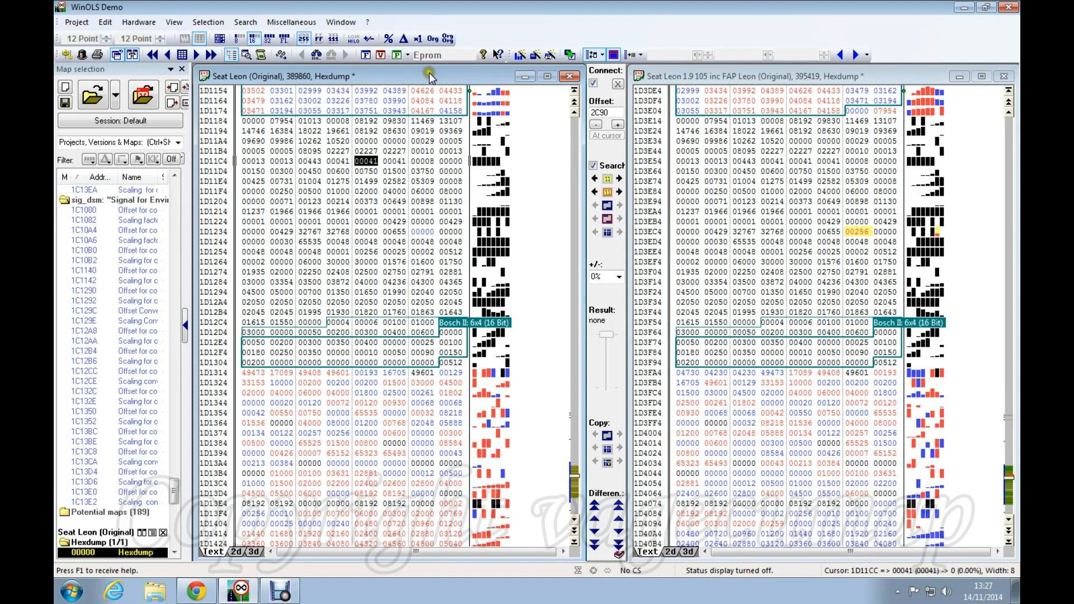
pyautogui.scroll(-1, 426, 158)
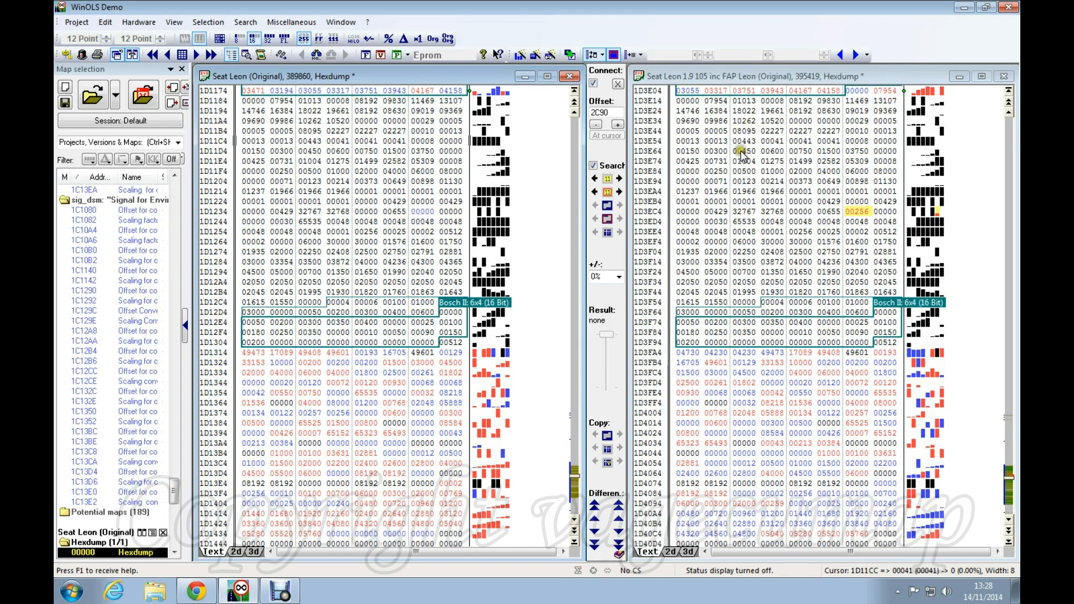
pyautogui.click(687, 101)
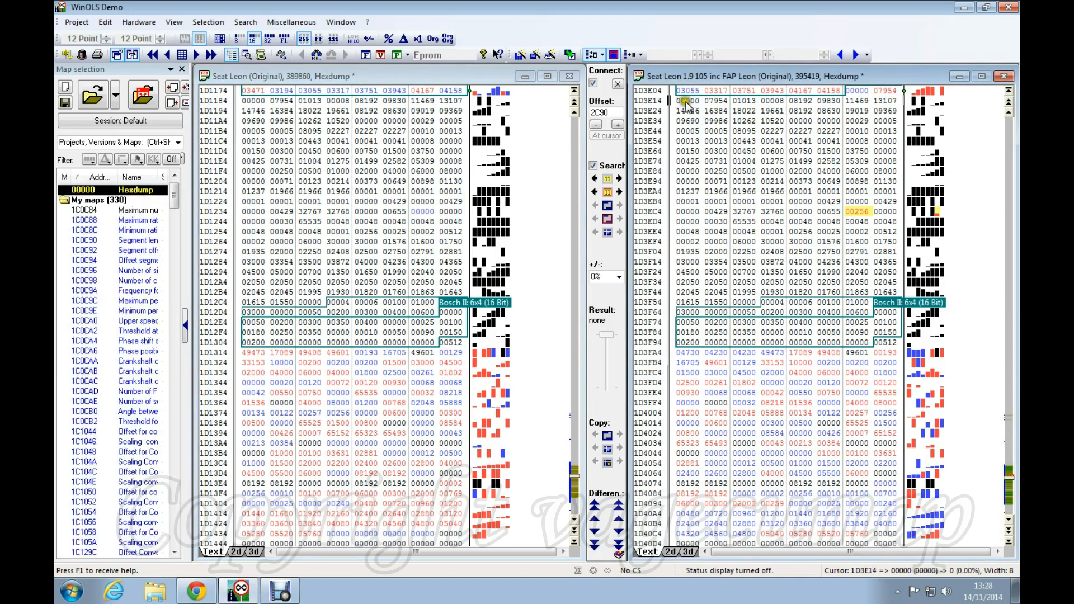
pyautogui.click(255, 102)
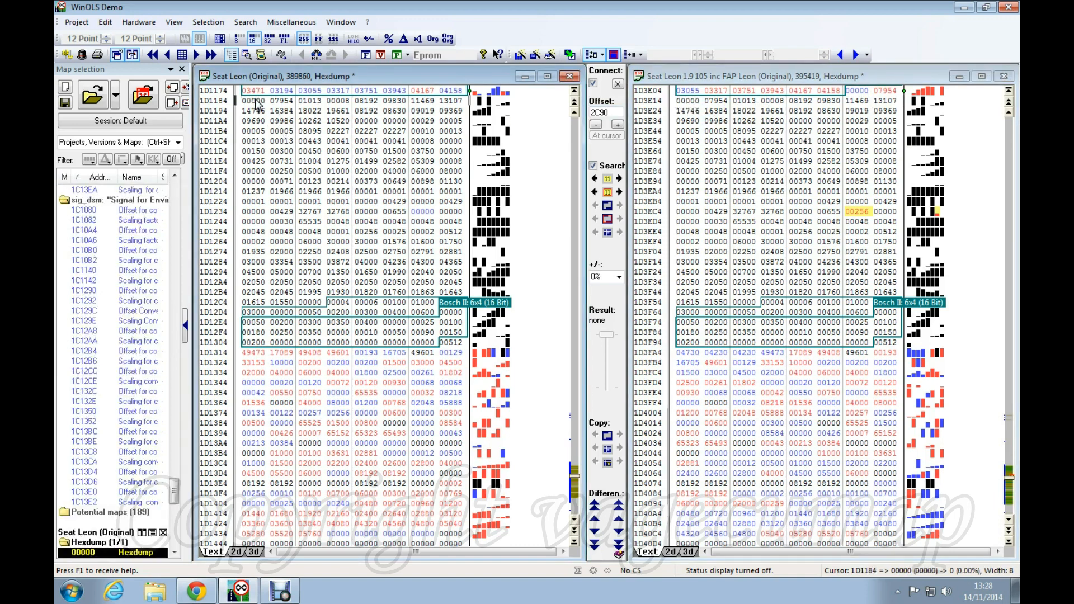
pyautogui.click(313, 103)
pyautogui.click(339, 102)
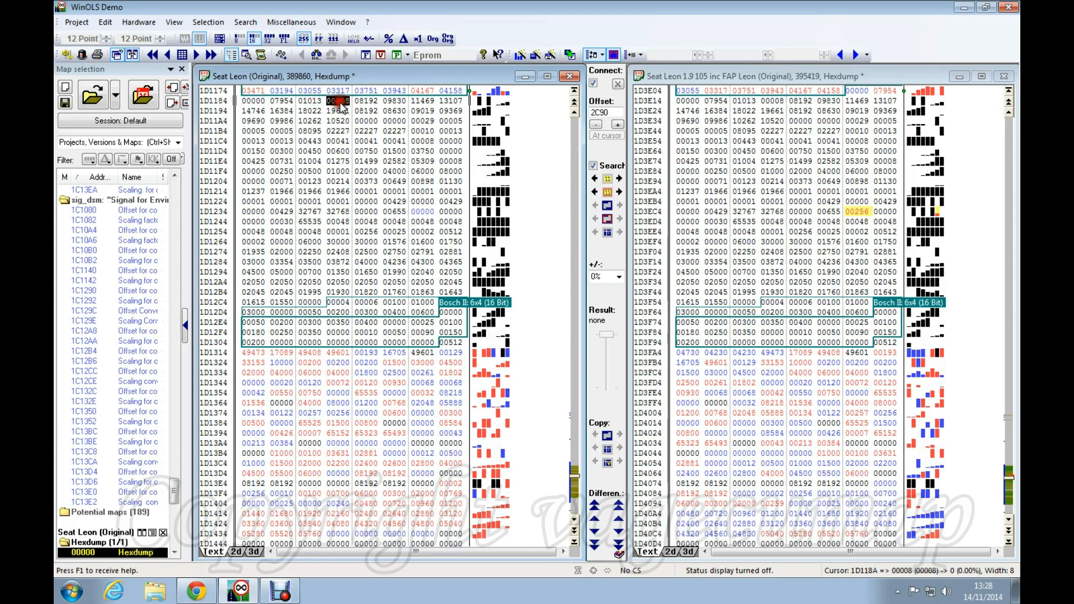
pyautogui.click(773, 101)
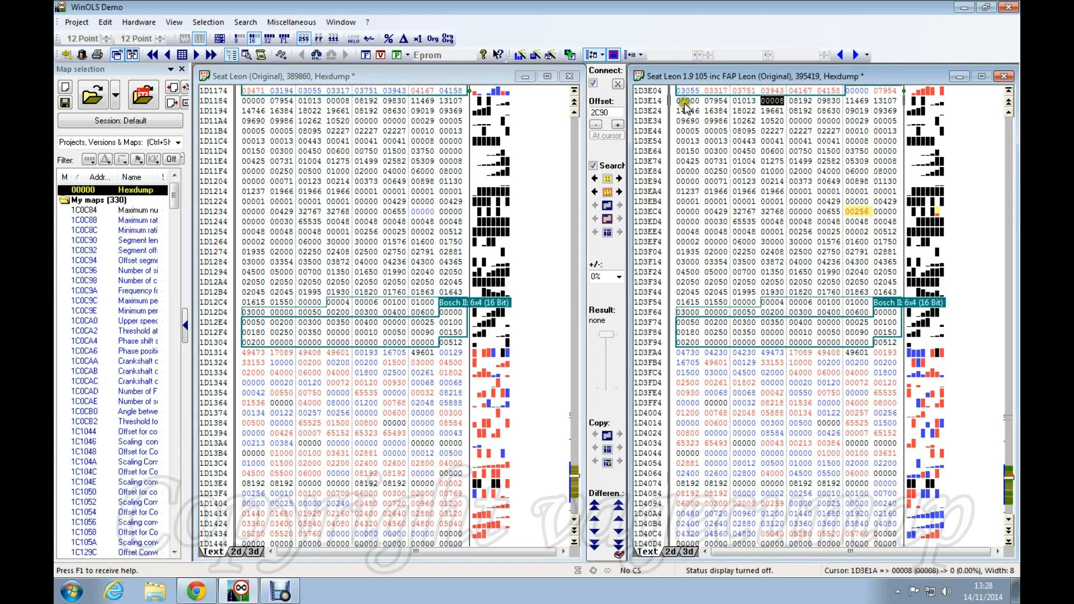
# Step: Highlight the block from 1D3E14 to 1D3F58 in the FAP Leon hexdump for comparison with the connected original, and clear the selection
pyautogui.moveTo(683, 101); pyautogui.dragTo(861, 185)
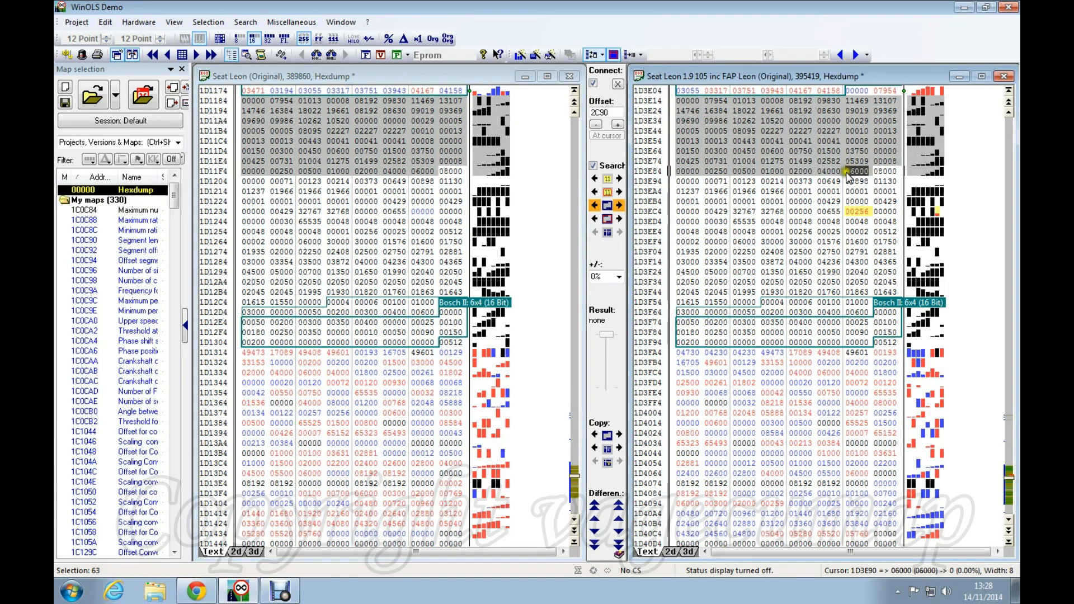
pyautogui.click(443, 182)
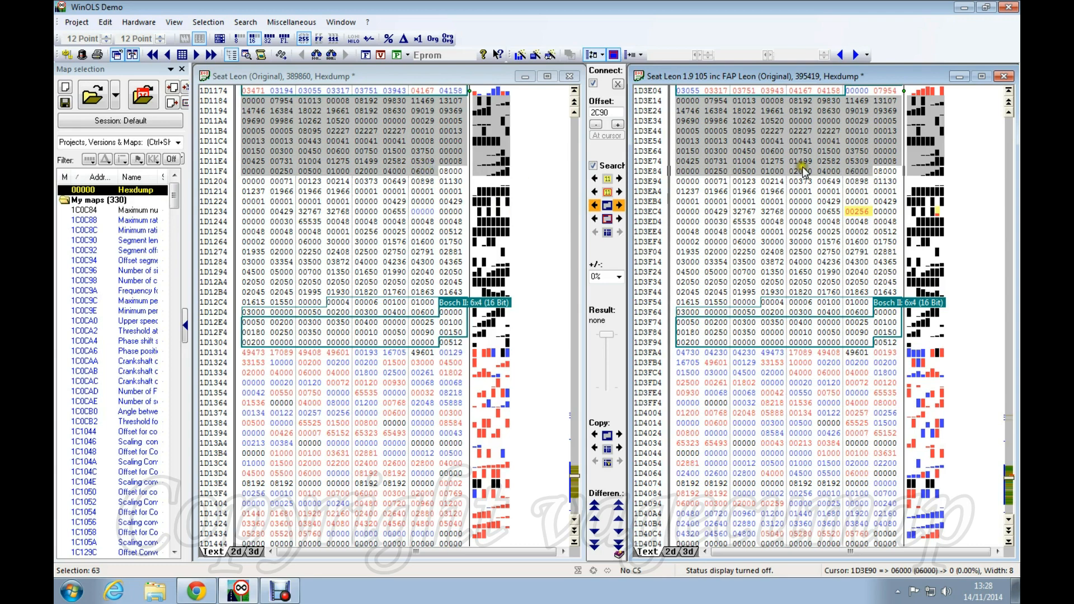
pyautogui.moveTo(857, 171); pyautogui.dragTo(750, 305)
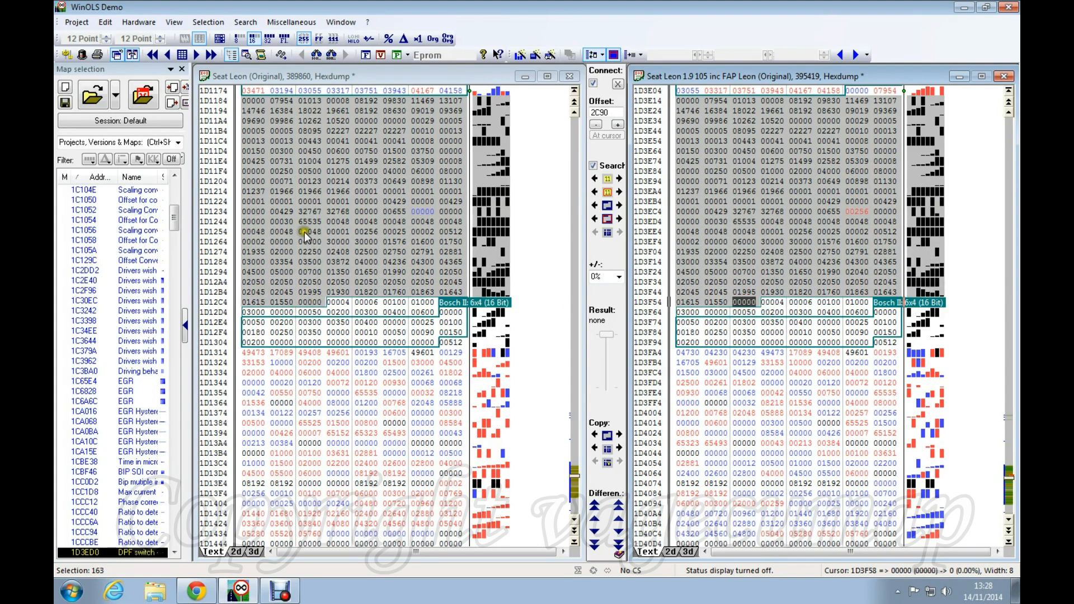
pyautogui.press('Escape')
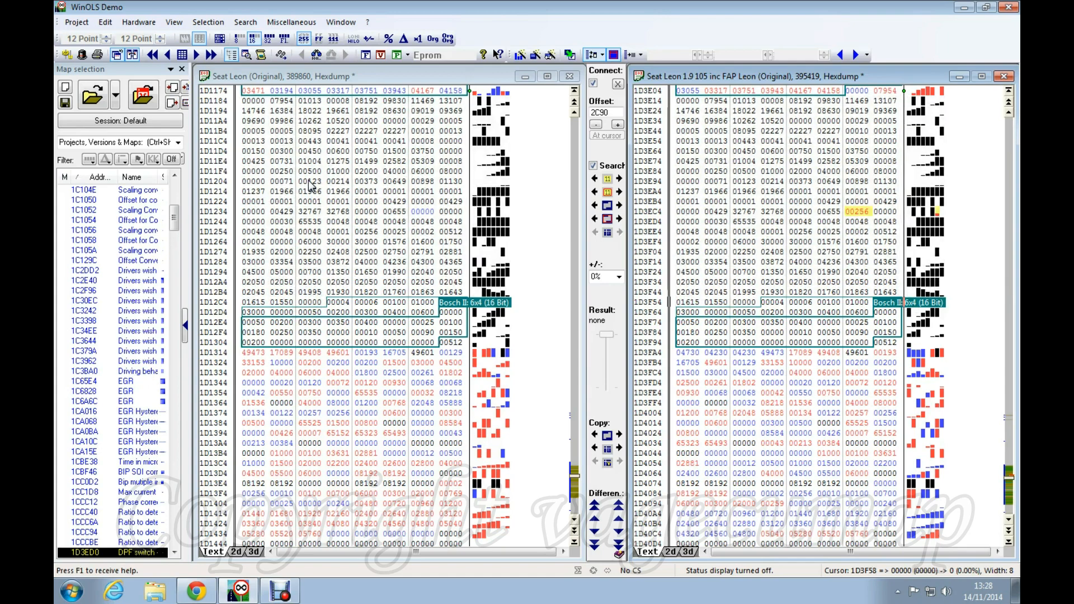
# Step: Compare the DPF switch cell 1D3ED0 in the FAP Leon hexdump with the corresponding cell 1D1240 in the Seat Leon hexdump
pyautogui.click(857, 213)
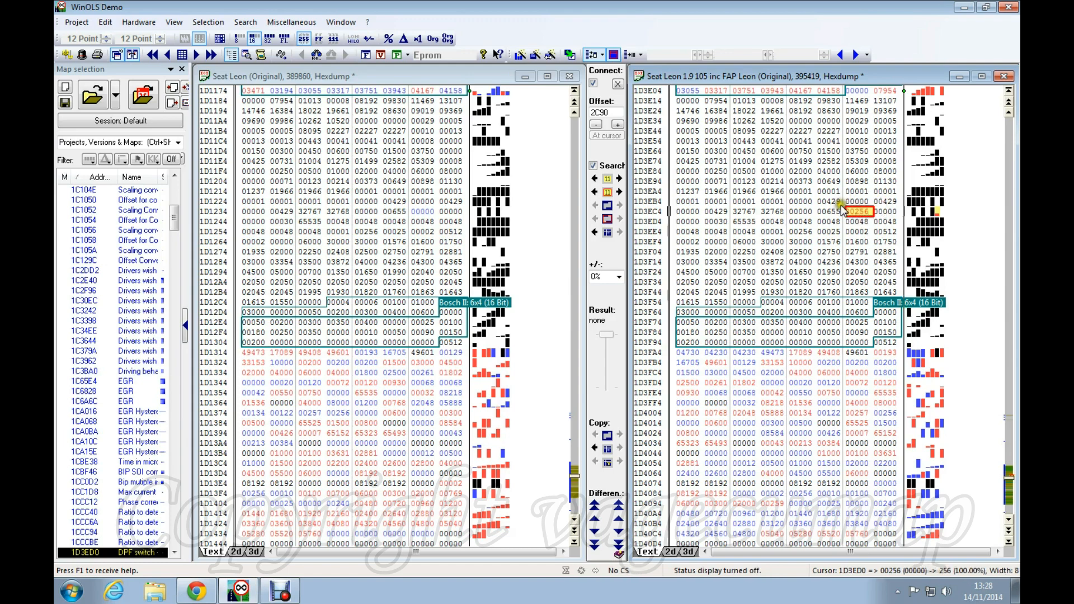
pyautogui.click(431, 210)
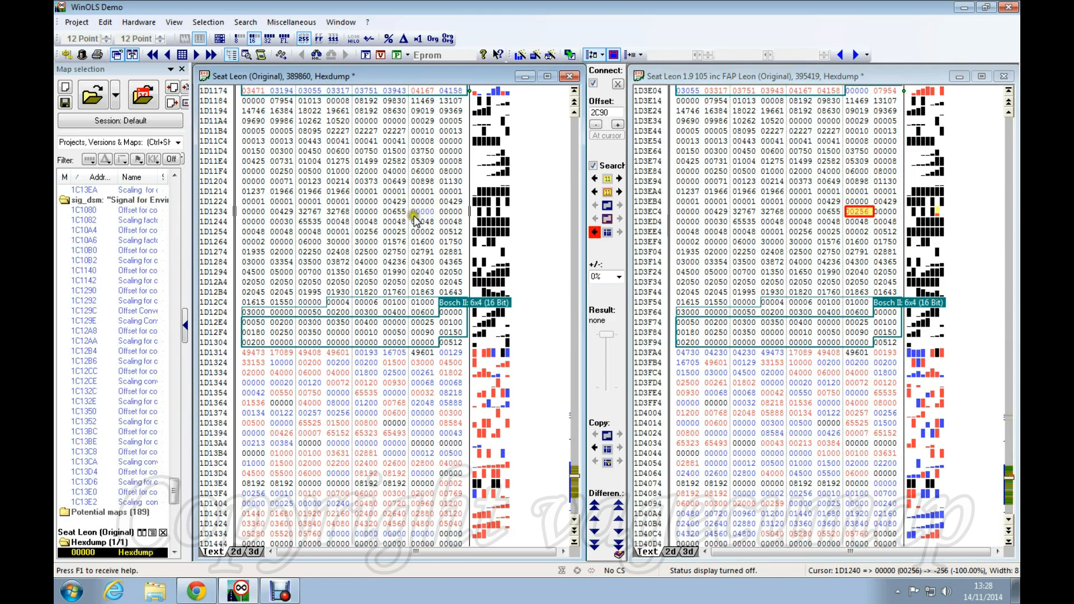
pyautogui.click(857, 213)
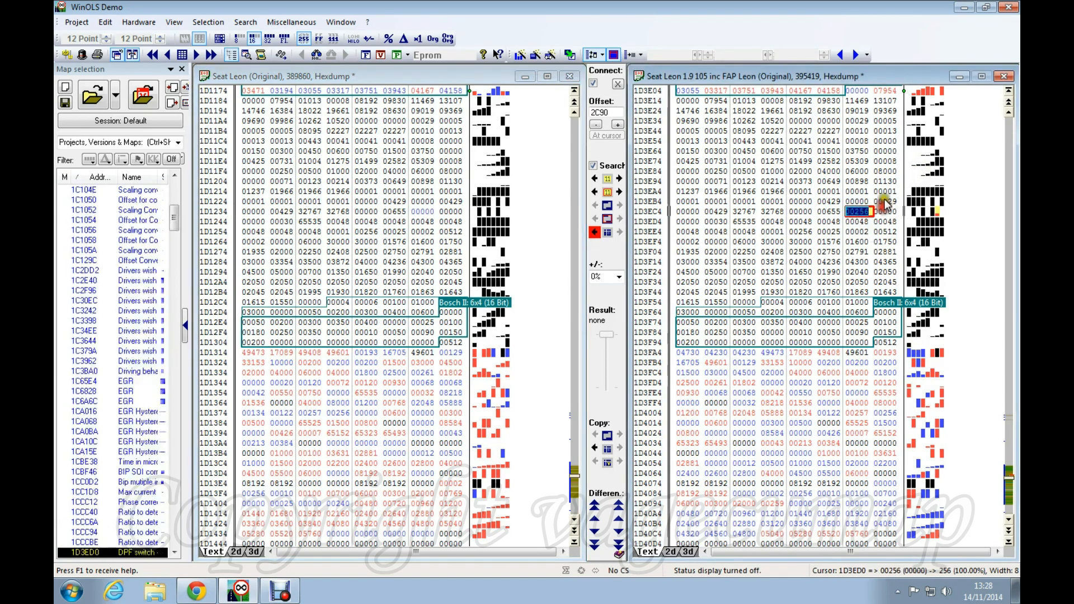
pyautogui.click(862, 222)
pyautogui.click(861, 211)
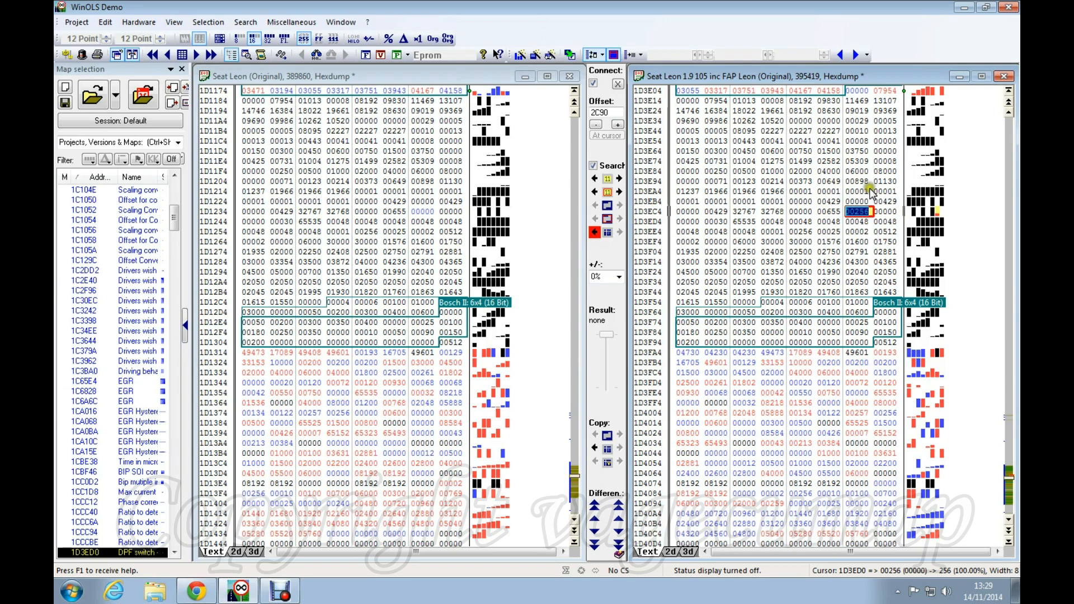
pyautogui.click(420, 212)
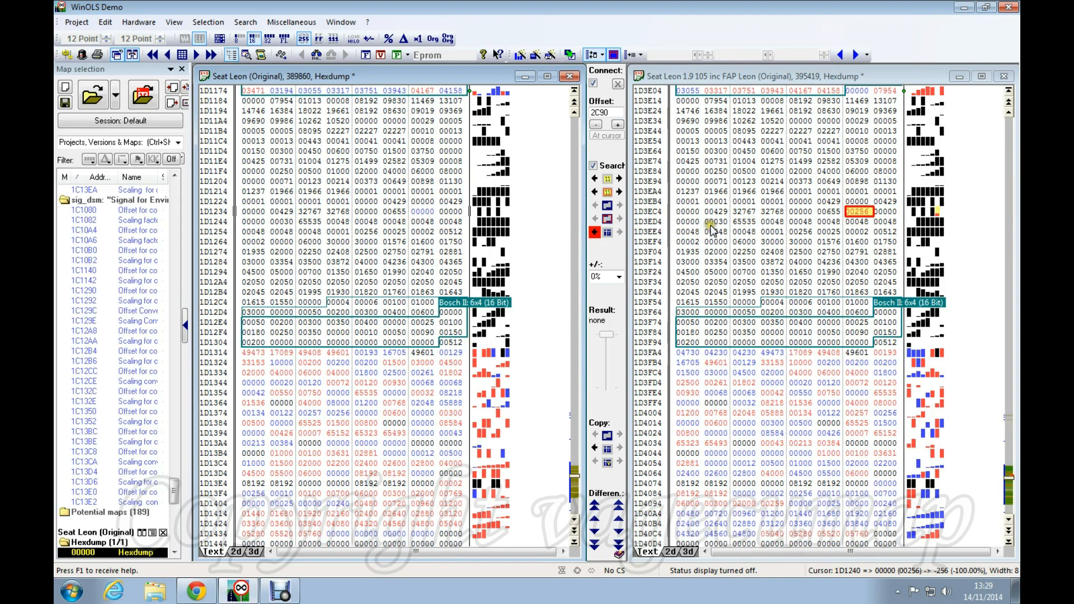
pyautogui.click(856, 215)
pyautogui.rightClick(858, 216)
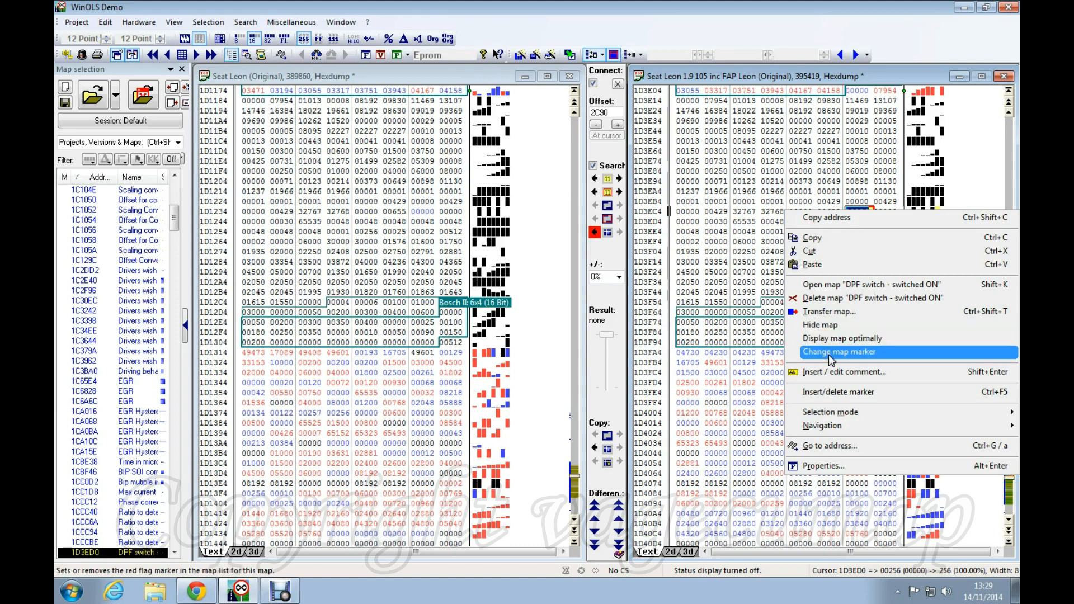
pyautogui.click(874, 357)
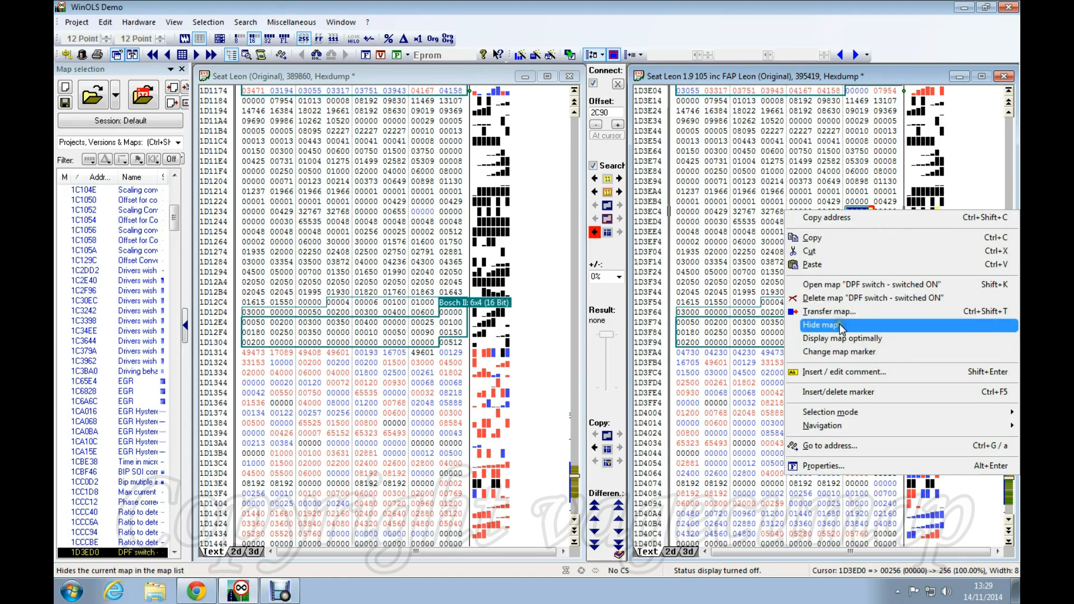
pyautogui.click(369, 218)
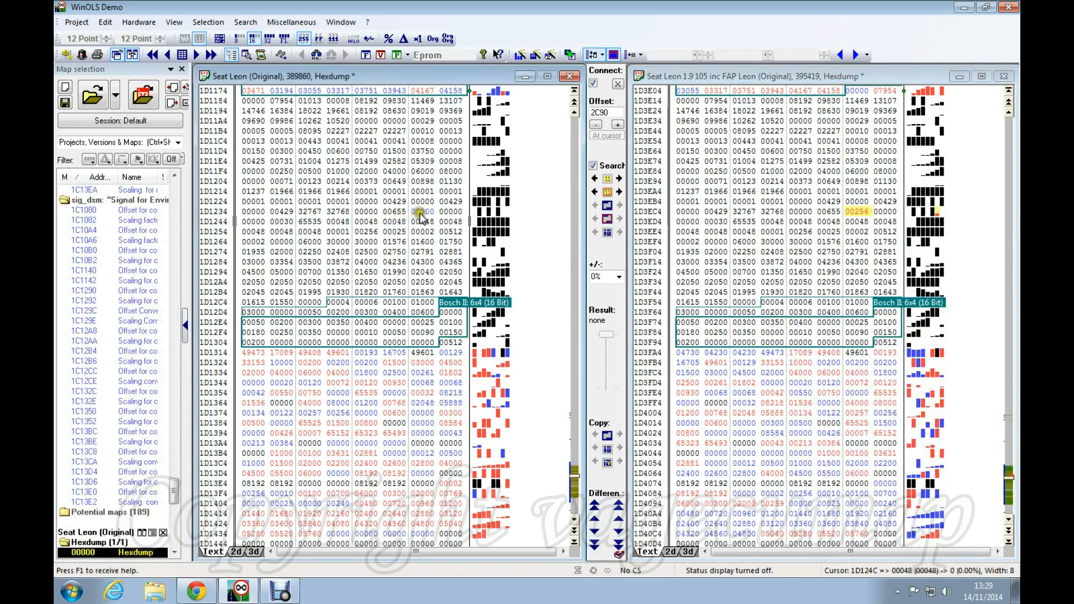
pyautogui.rightClick(422, 213)
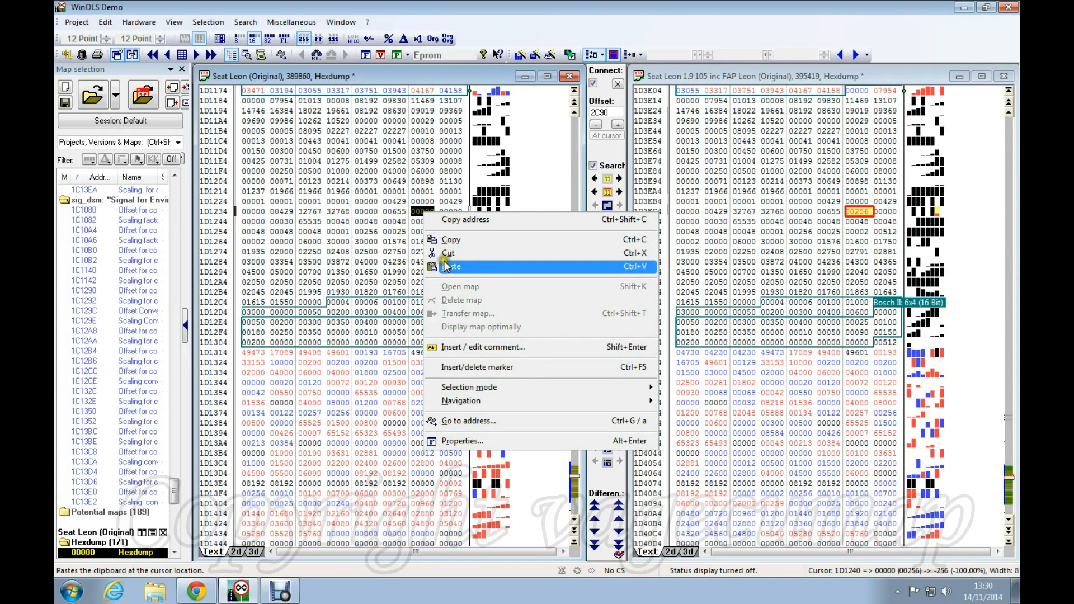
# Step: Create a single-value map at cell 1D1240 in the Seat Leon hexdump and close its map window
pyautogui.click(415, 214)
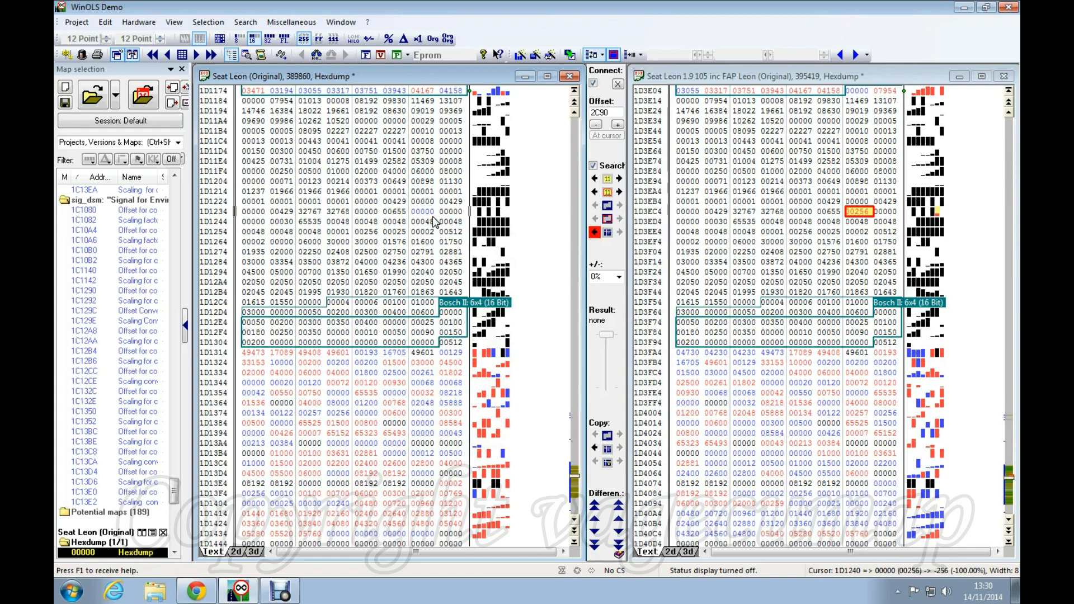
pyautogui.hotkey('shift', 'Right')
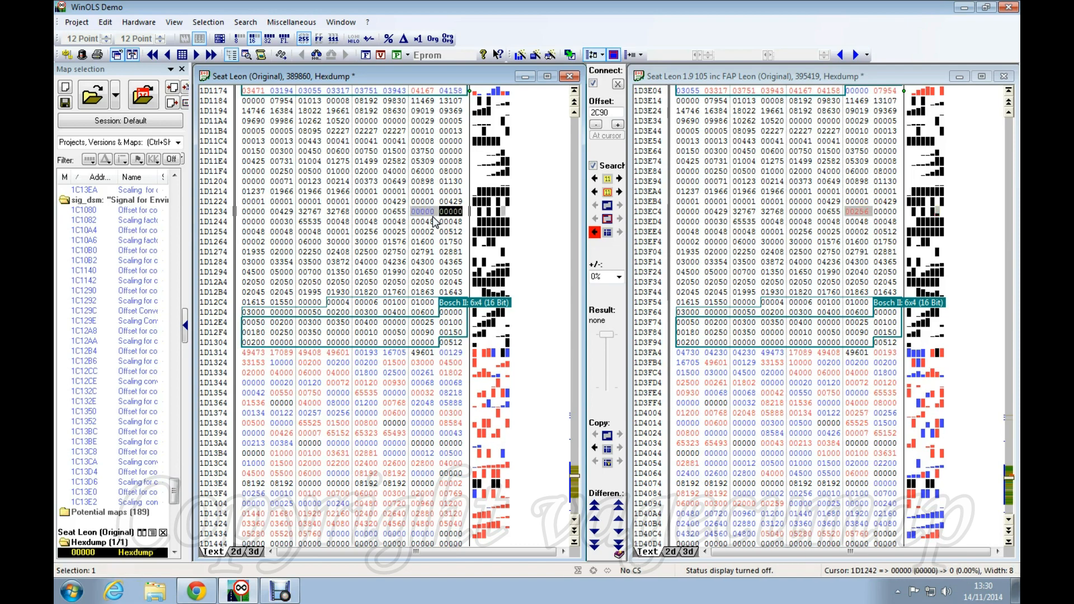
pyautogui.press('k')
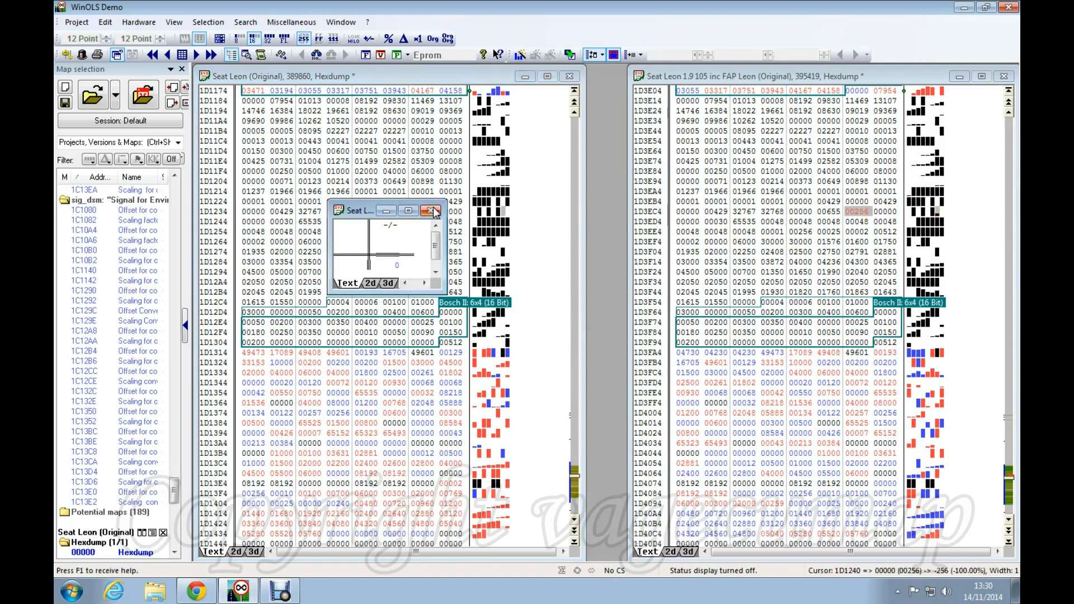
pyautogui.click(435, 211)
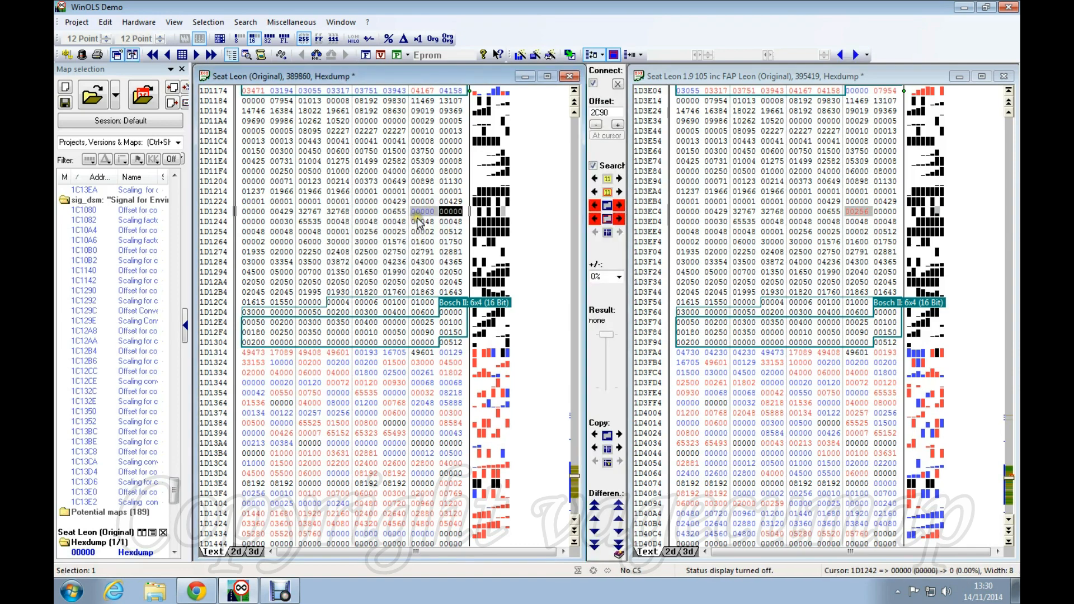
pyautogui.click(424, 212)
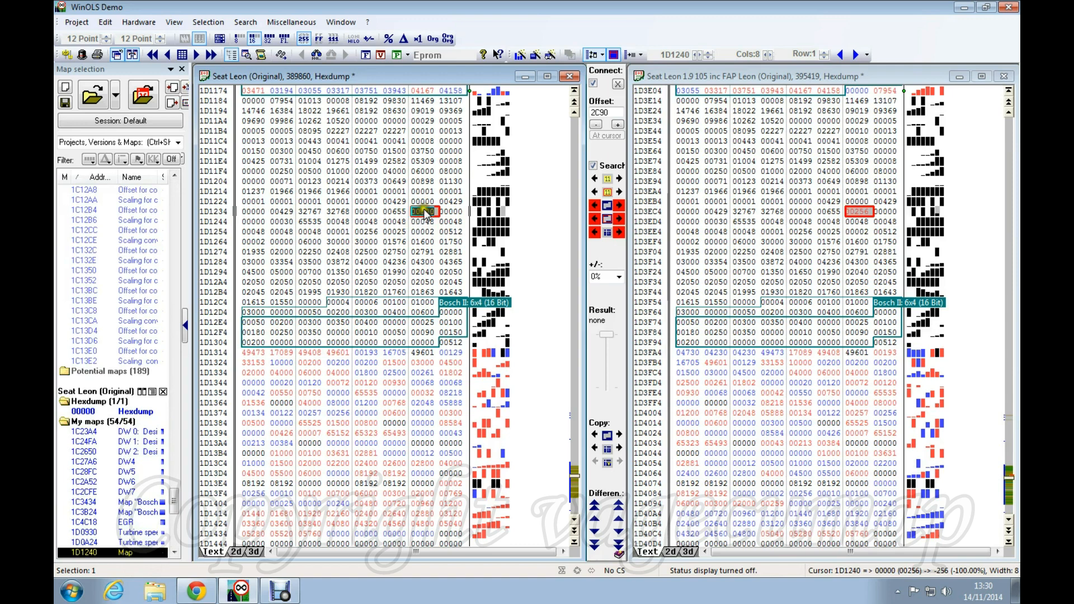
pyautogui.rightClick(427, 214)
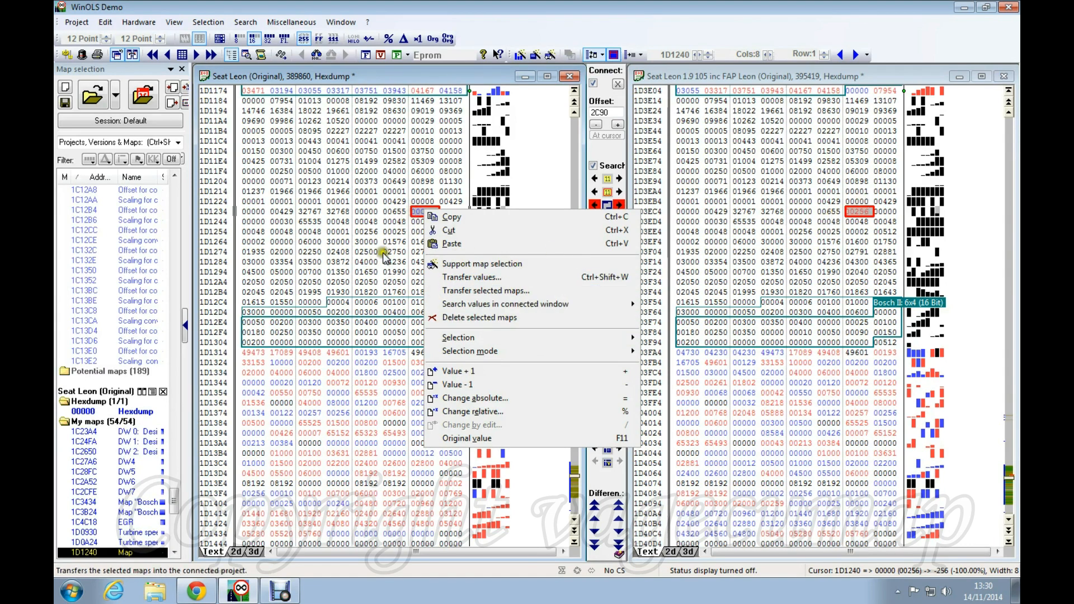
pyautogui.click(366, 241)
# Step: Transfer the "DPF switch - switched ON" map from 1D3ED0 to the connected project with its map structure but without any values
pyautogui.click(860, 213)
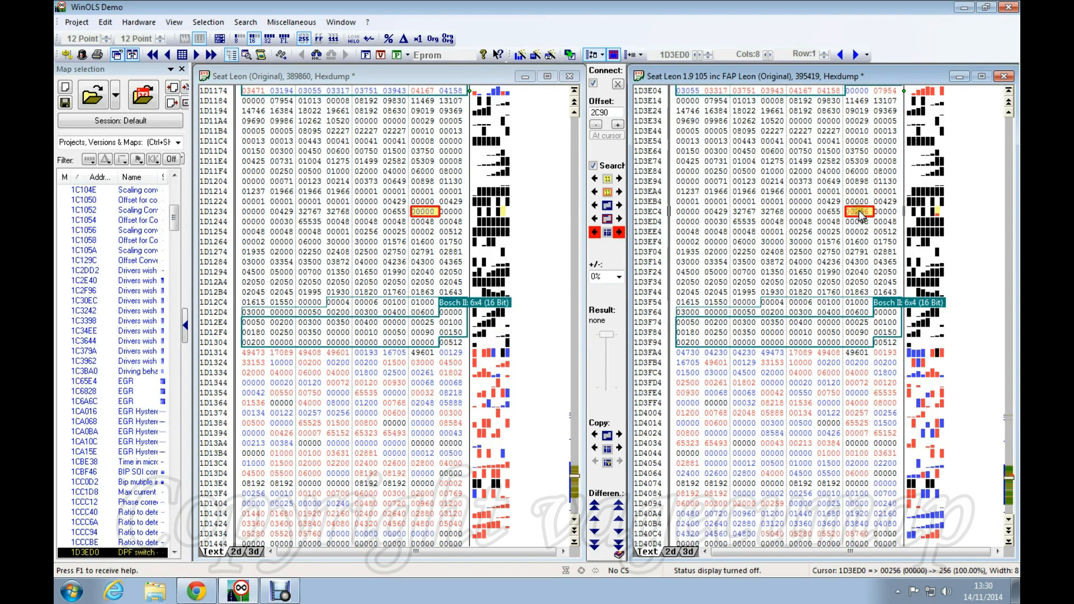
pyautogui.rightClick(861, 212)
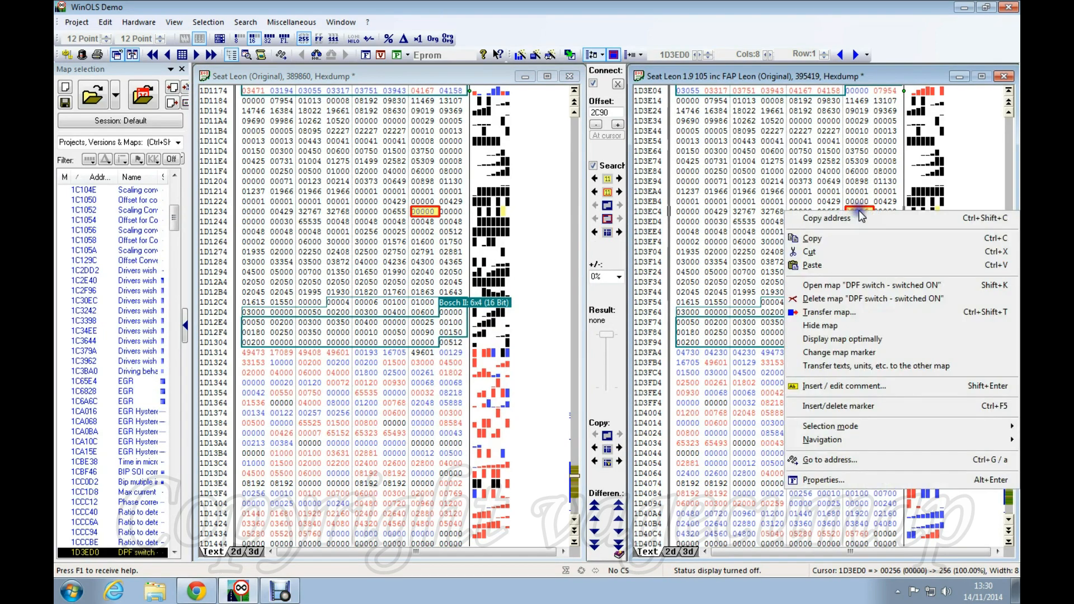
pyautogui.click(824, 312)
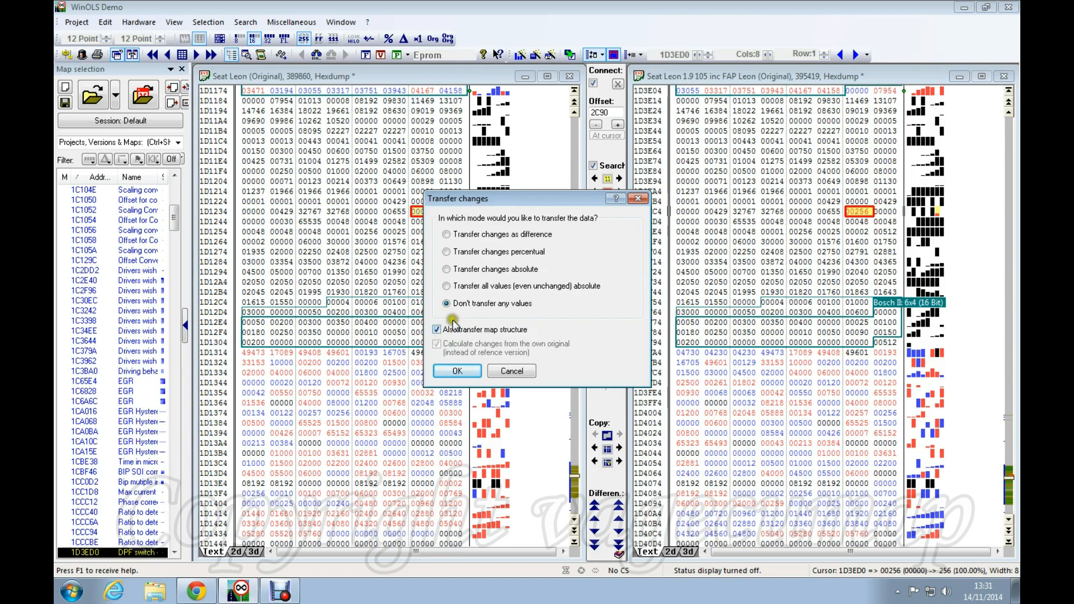
pyautogui.click(469, 373)
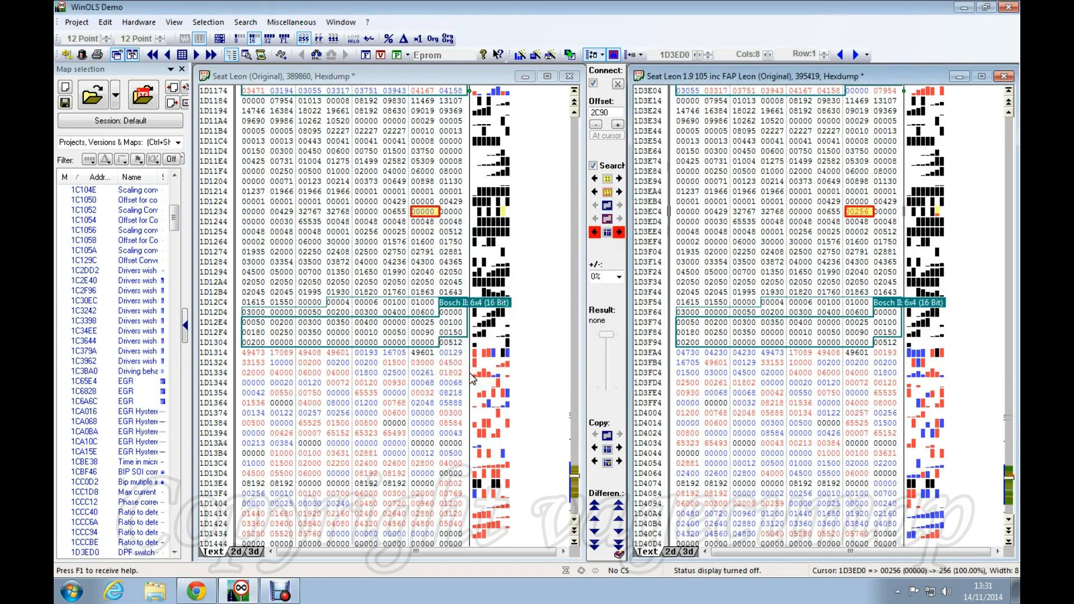
# Step: Check the DPF switch cells 1D3ED0 and 1D1240 against each other and open the transferred map at 1D1240
pyautogui.click(856, 213)
pyautogui.click(423, 211)
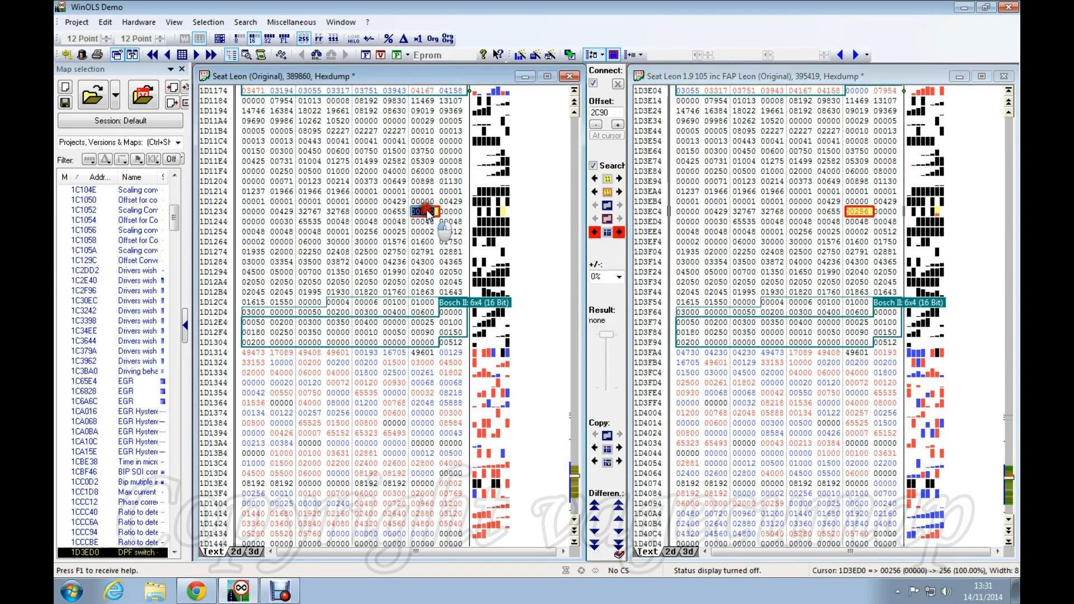
pyautogui.click(861, 213)
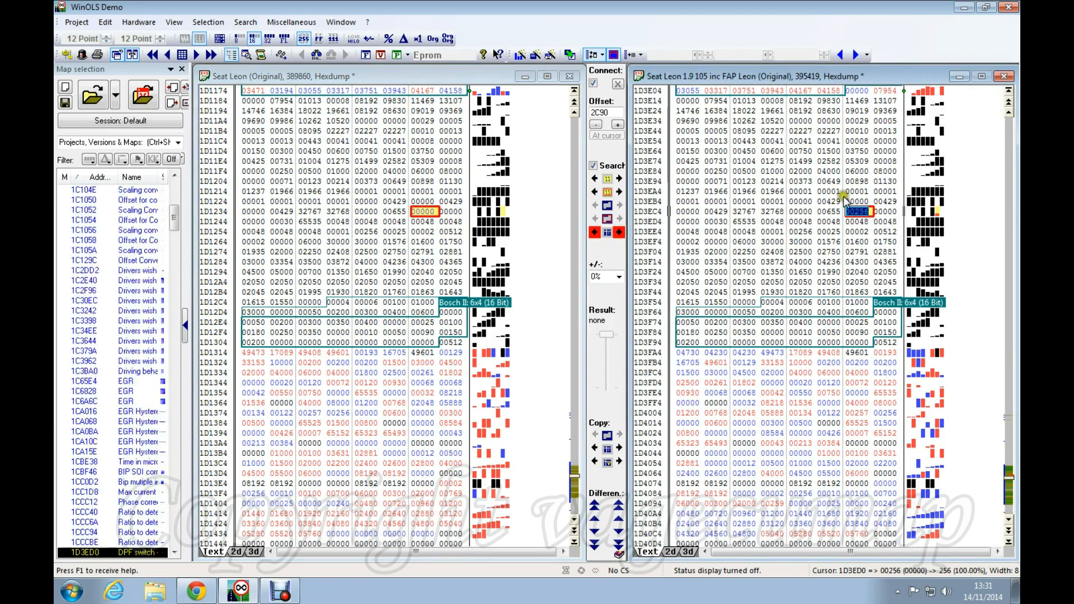
pyautogui.click(428, 212)
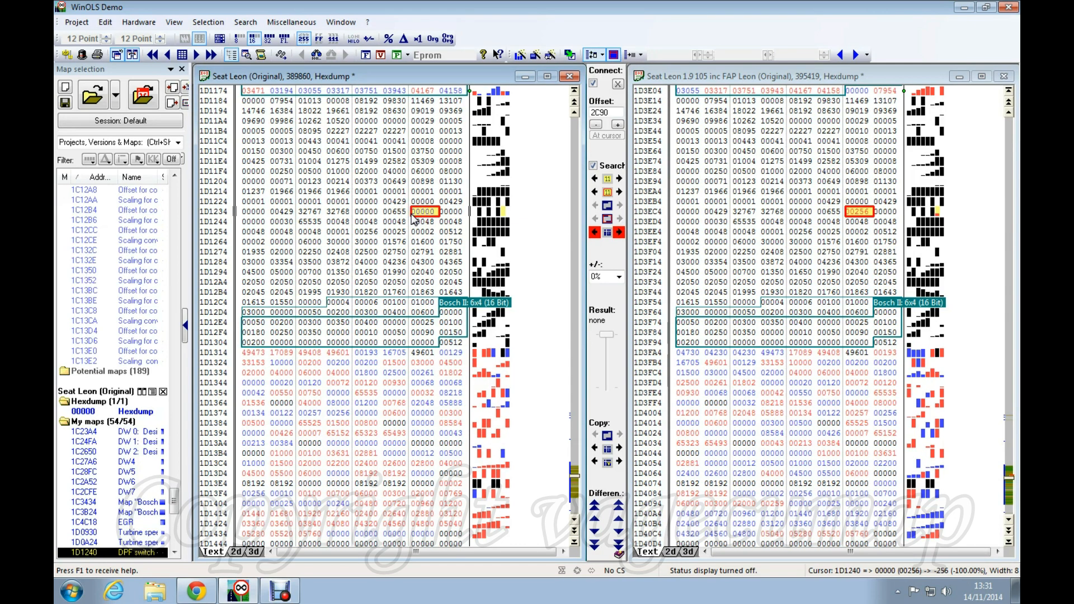
pyautogui.click(864, 217)
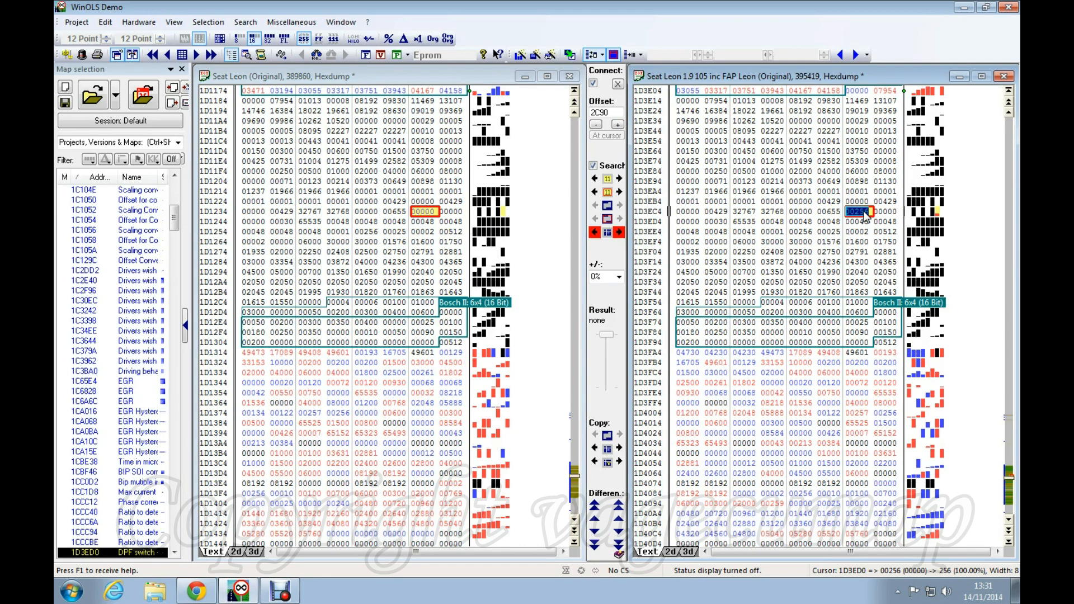
pyautogui.click(423, 213)
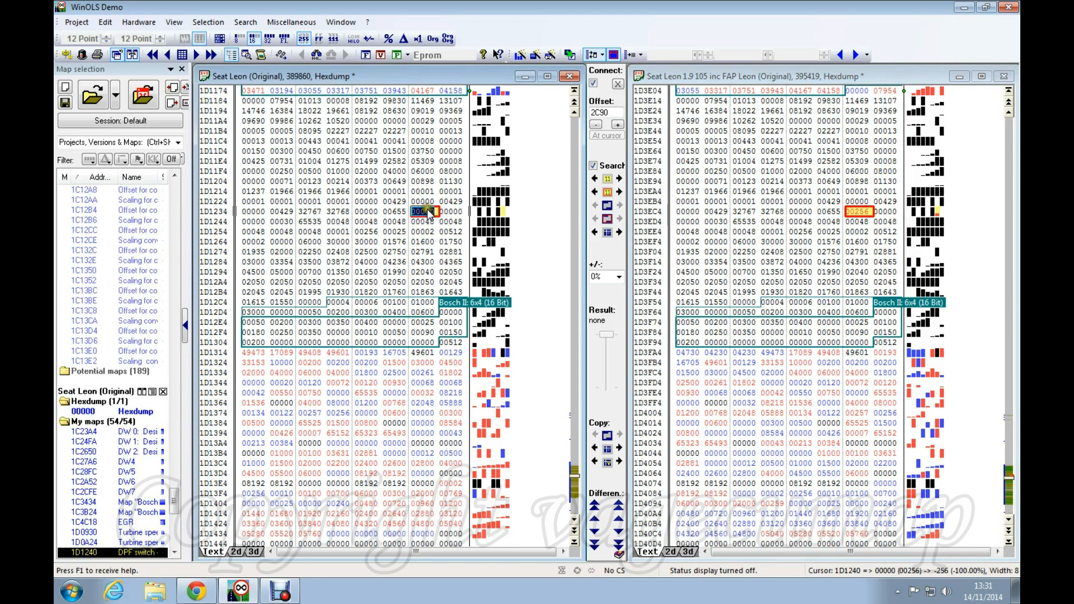
pyautogui.doubleClick(427, 211)
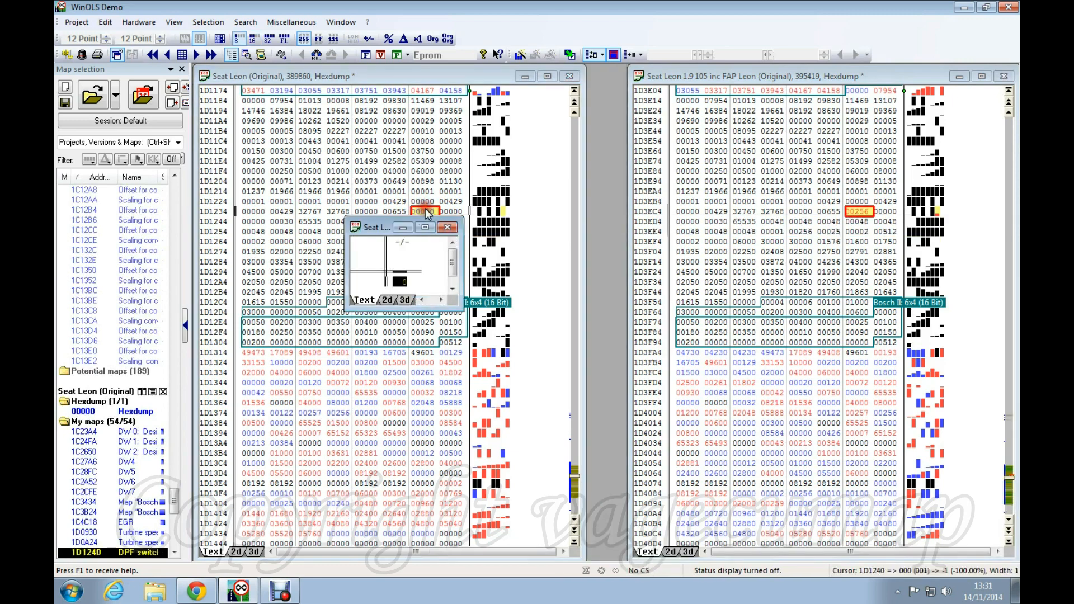
# Step: Rename the Seat Leon map at 1D1240 to "DPF switch - switched OFF" and close its map window
pyautogui.click(403, 279)
pyautogui.doubleClick(403, 278)
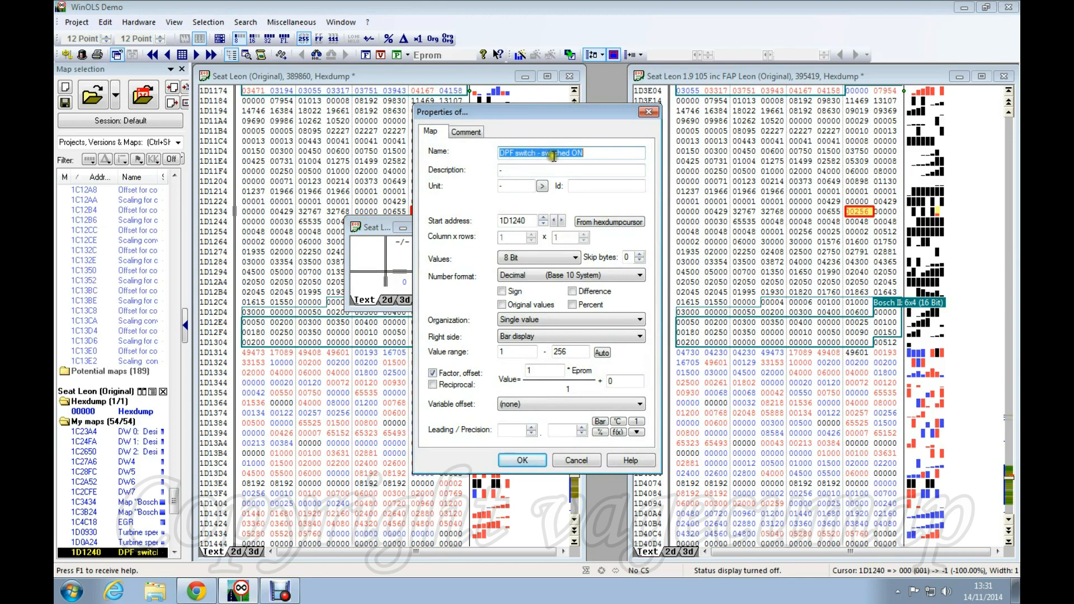
pyautogui.click(585, 148)
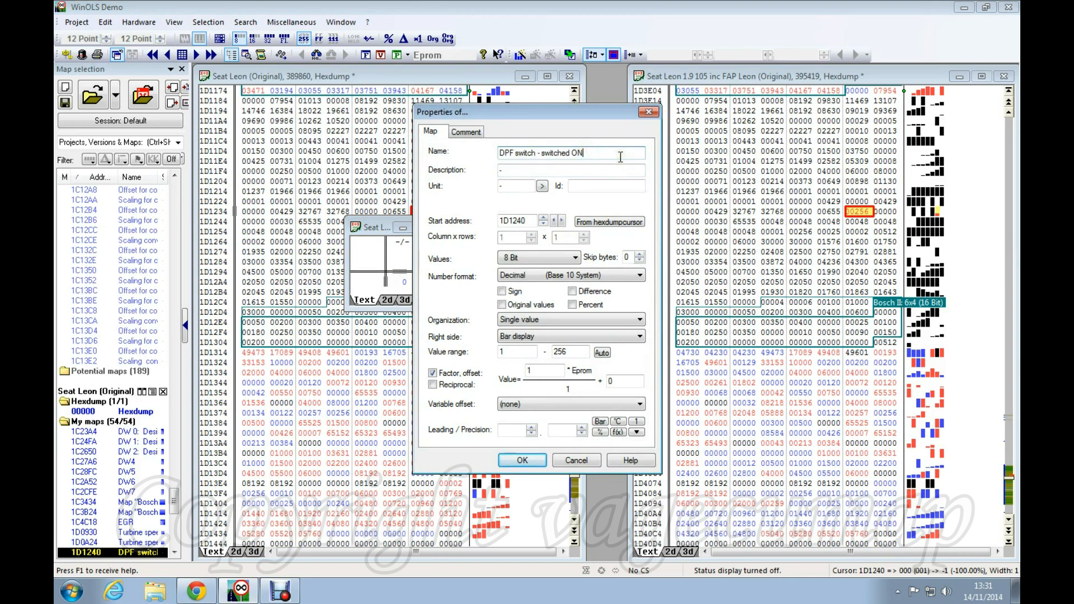
pyautogui.write('FF')
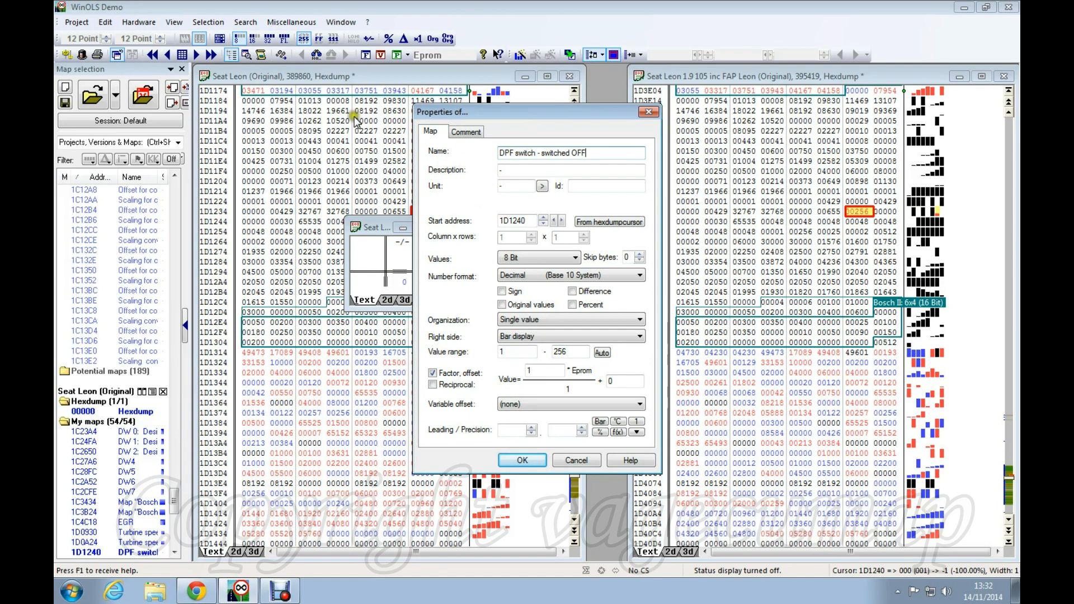
pyautogui.click(522, 460)
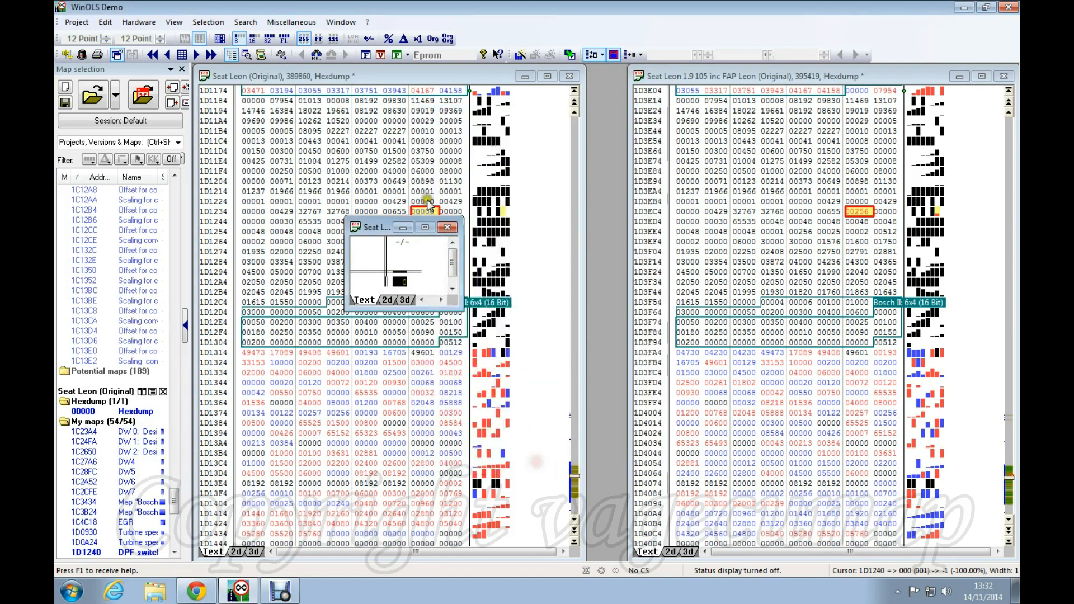
pyautogui.click(447, 227)
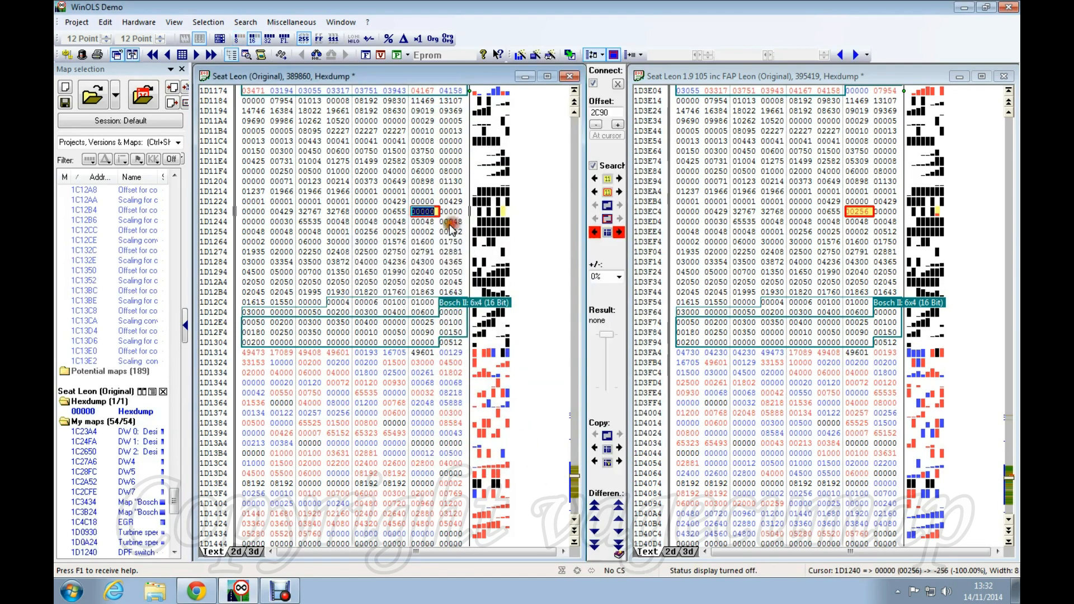
# Step: Transfer the "DPF switch - switched OFF" map from 1D1240 to the FAP Leon file with all values absolute and its structure, accepting the protected-memory change
pyautogui.click(866, 214)
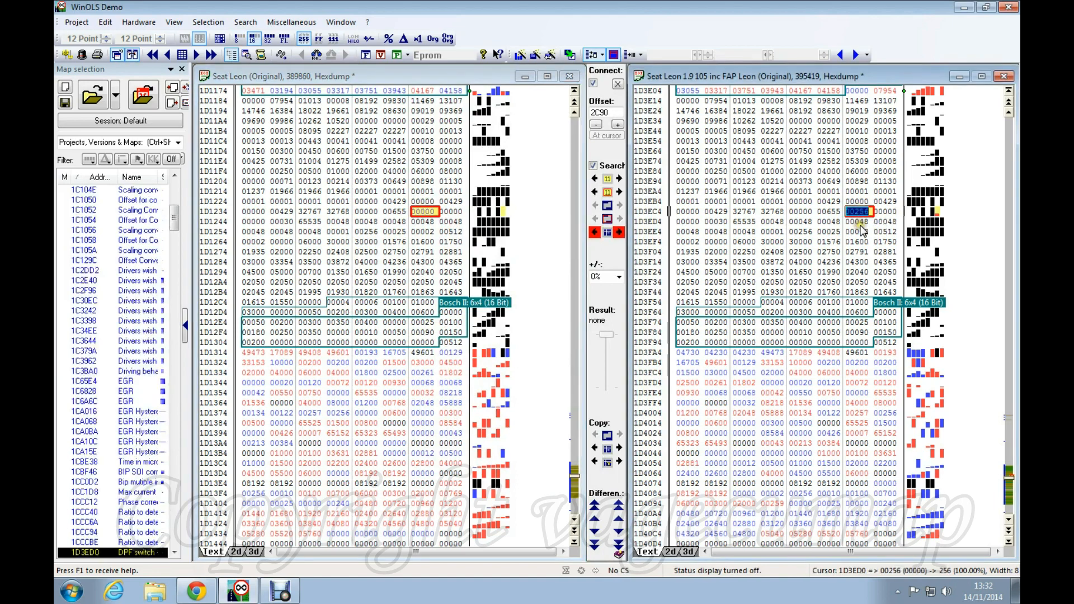
pyautogui.click(422, 212)
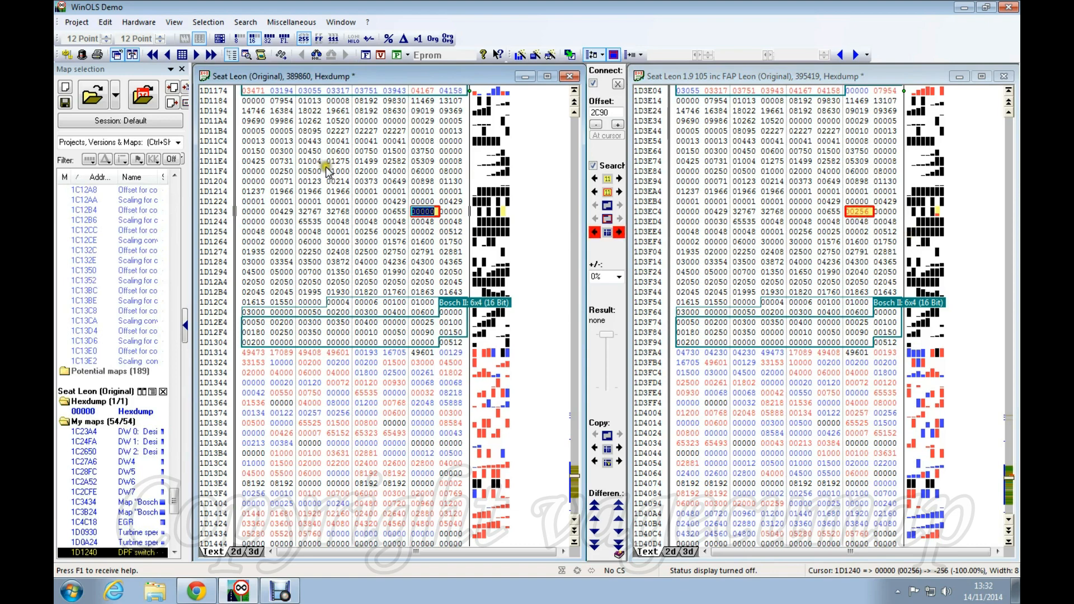
pyautogui.rightClick(421, 215)
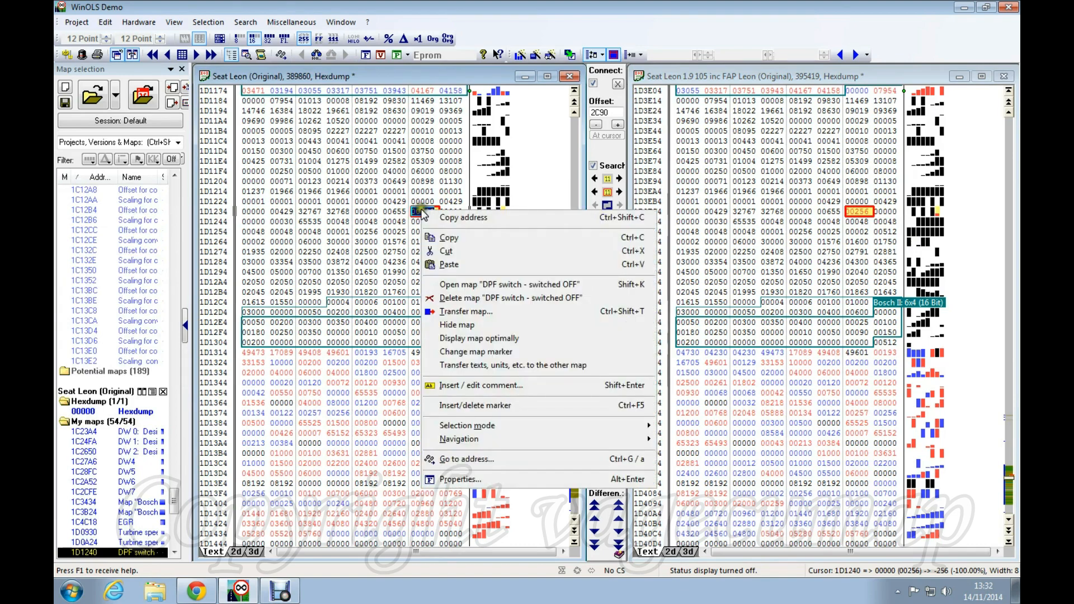
pyautogui.click(473, 311)
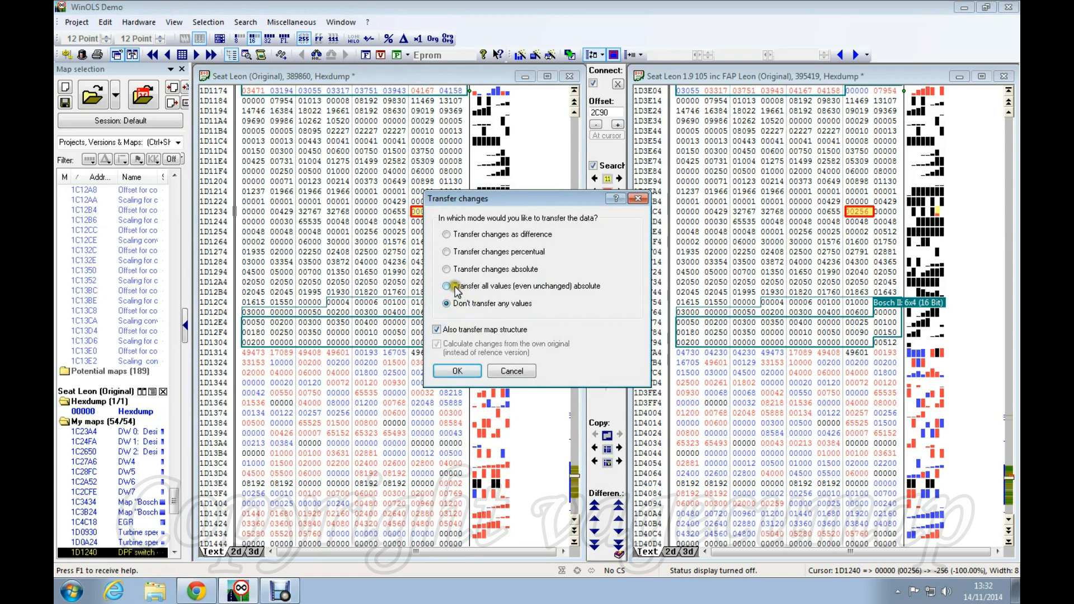
pyautogui.click(447, 285)
pyautogui.click(457, 370)
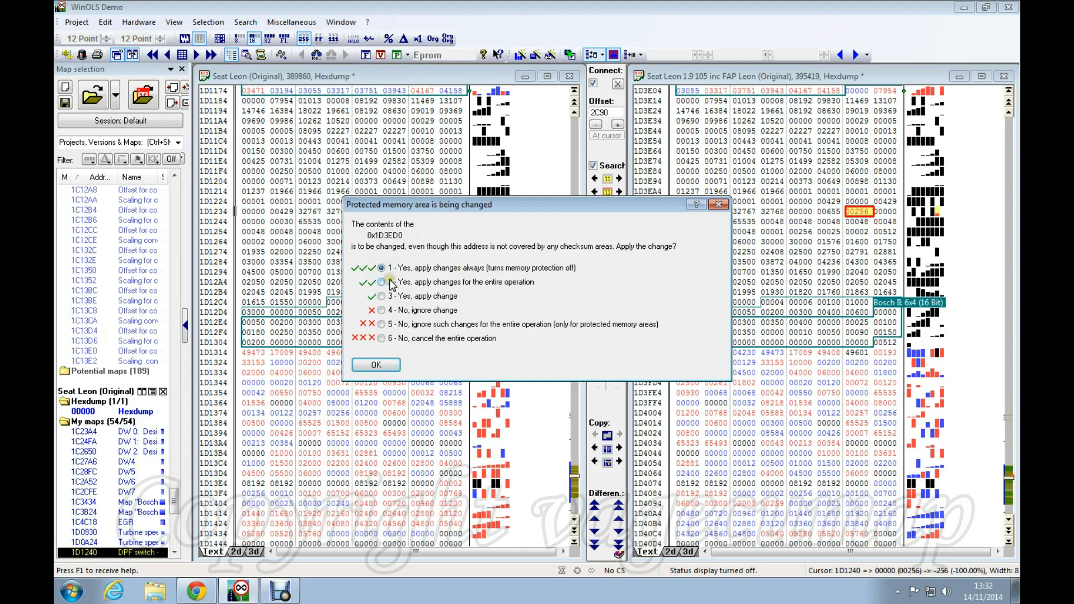
pyautogui.click(376, 365)
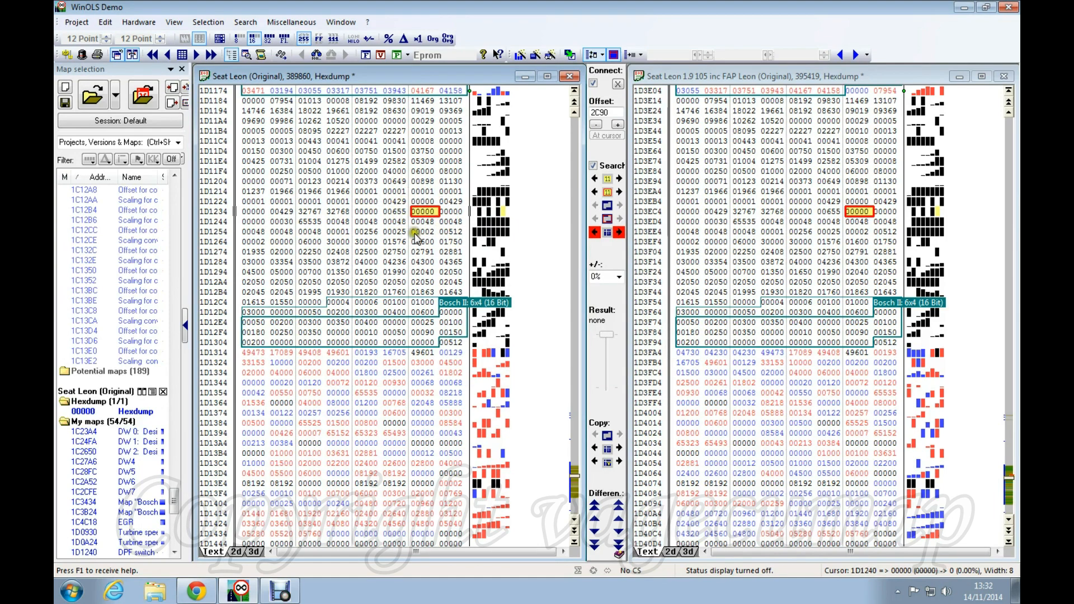
# Step: Compare the 1D1240 switch cell and the data row at 1D11C4 in the Seat Leon hexdump with the matching FAP Leon areas
pyautogui.click(417, 212)
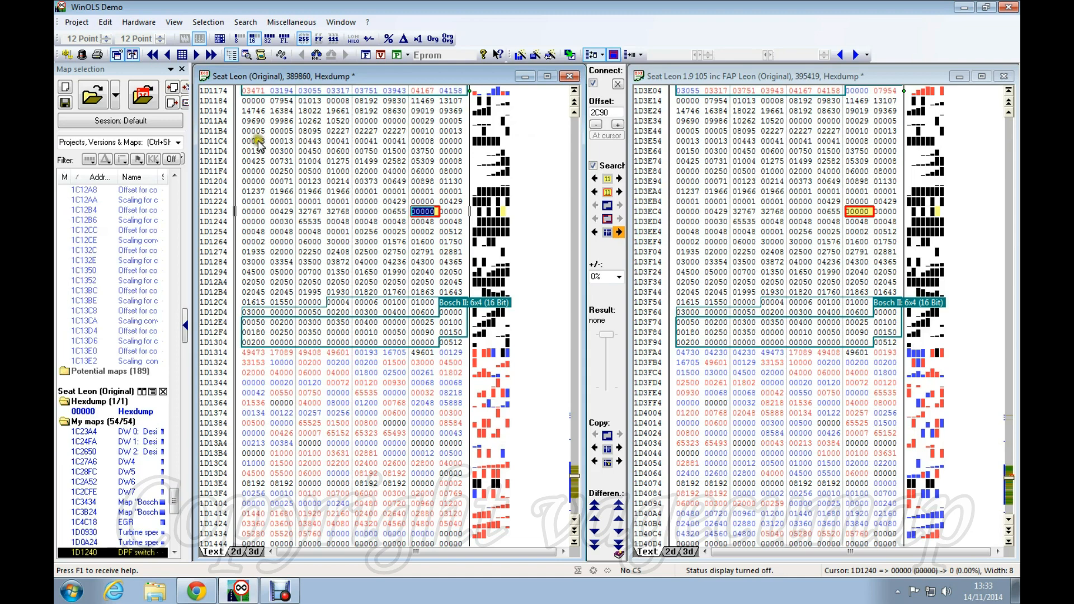
pyautogui.moveTo(253, 141); pyautogui.dragTo(443, 141)
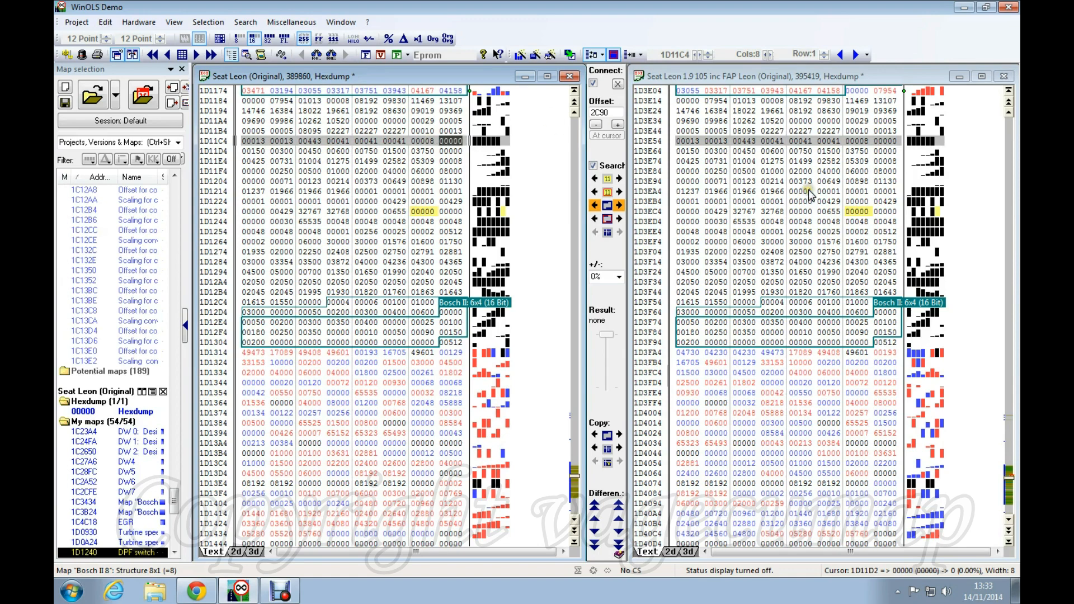
pyautogui.click(276, 162)
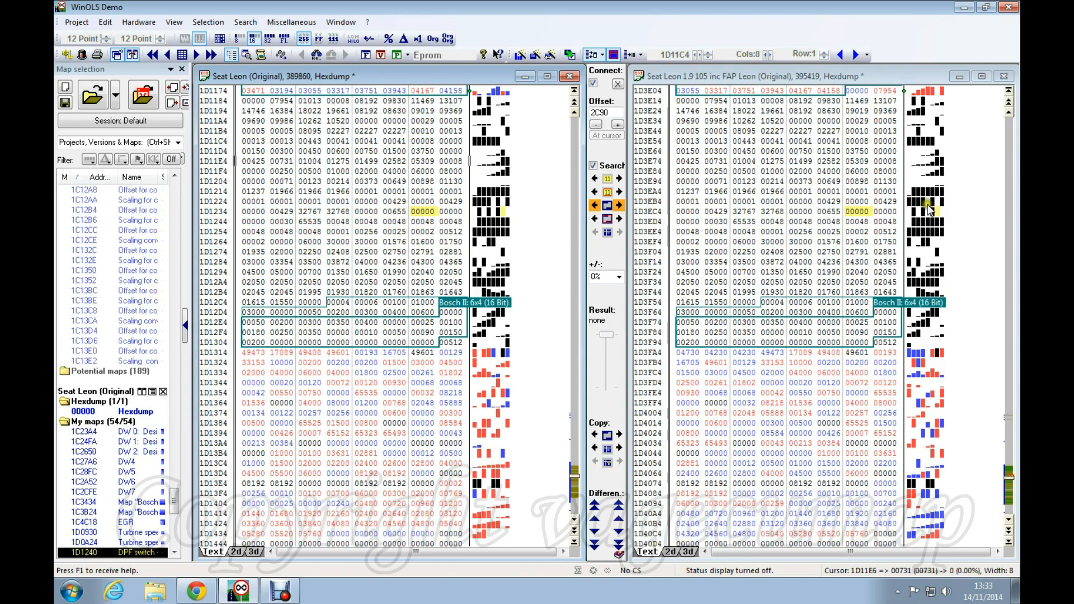
pyautogui.rightClick(259, 142)
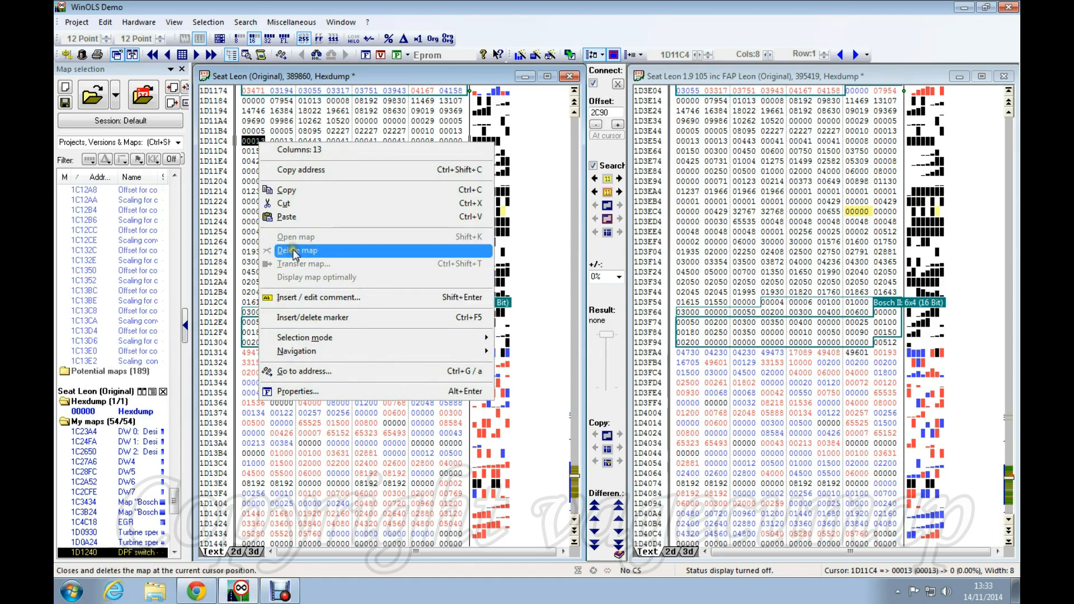
pyautogui.click(303, 191)
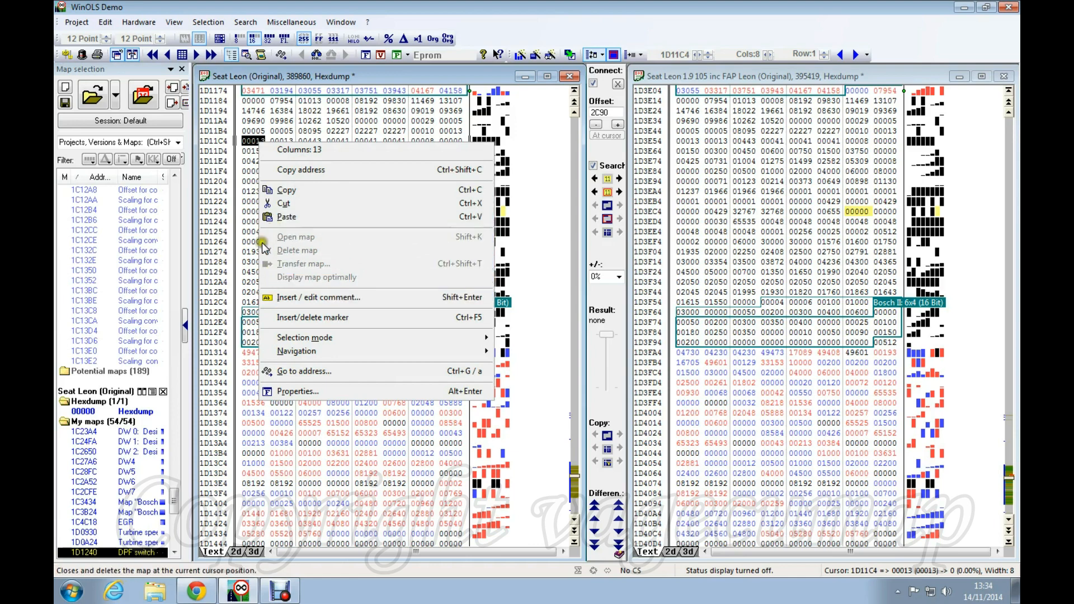
pyautogui.click(317, 151)
pyautogui.click(310, 131)
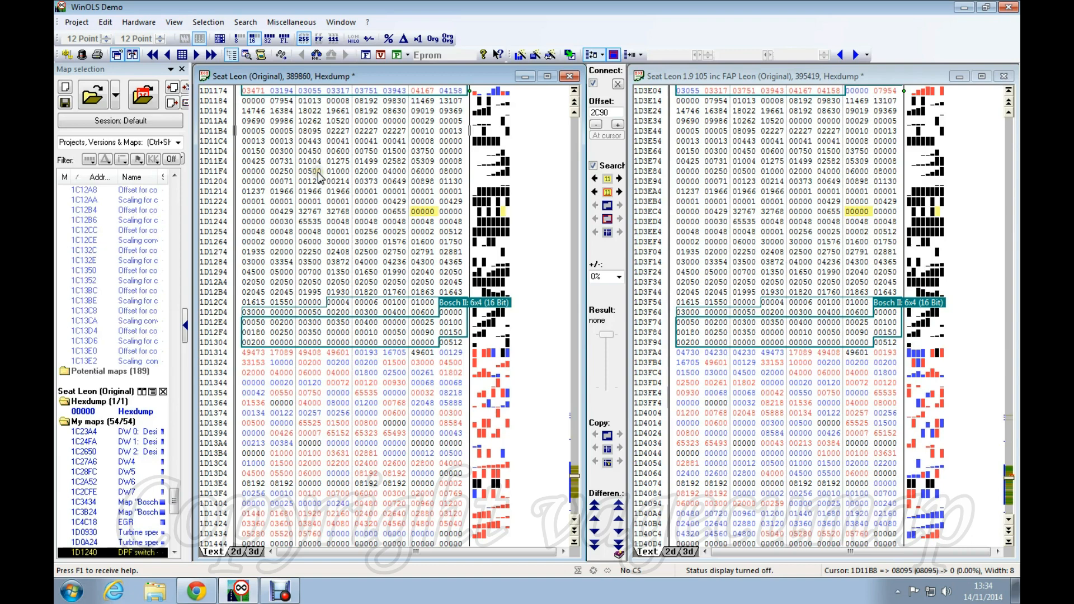
# Step: Open the potential Bosch II 6x4 map at 1D12E2 in the Seat Leon hexdump as its own map and close its window
pyautogui.doubleClick(453, 303)
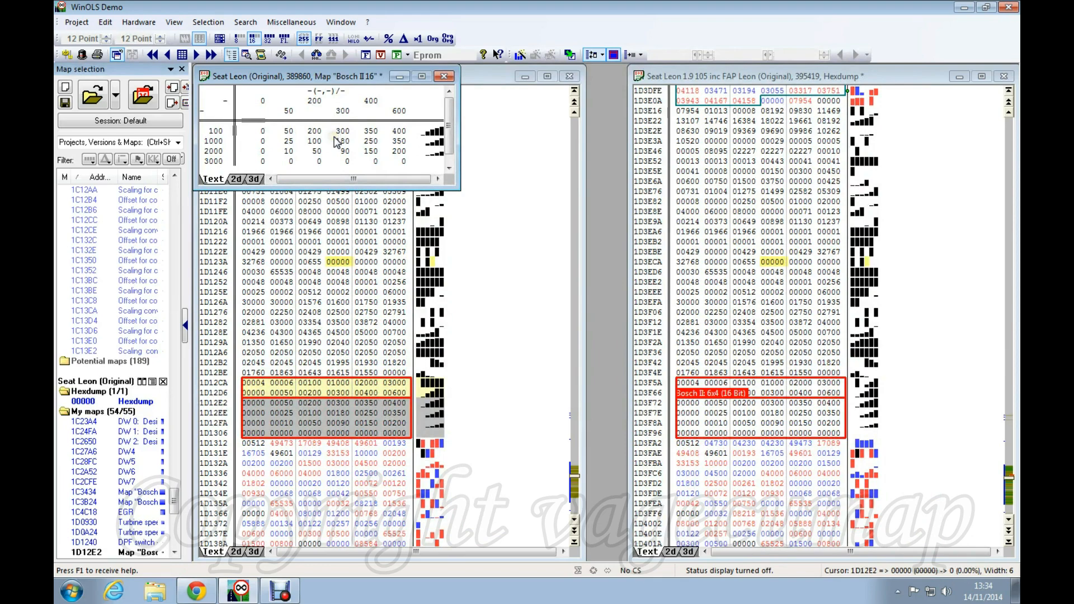
pyautogui.click(444, 77)
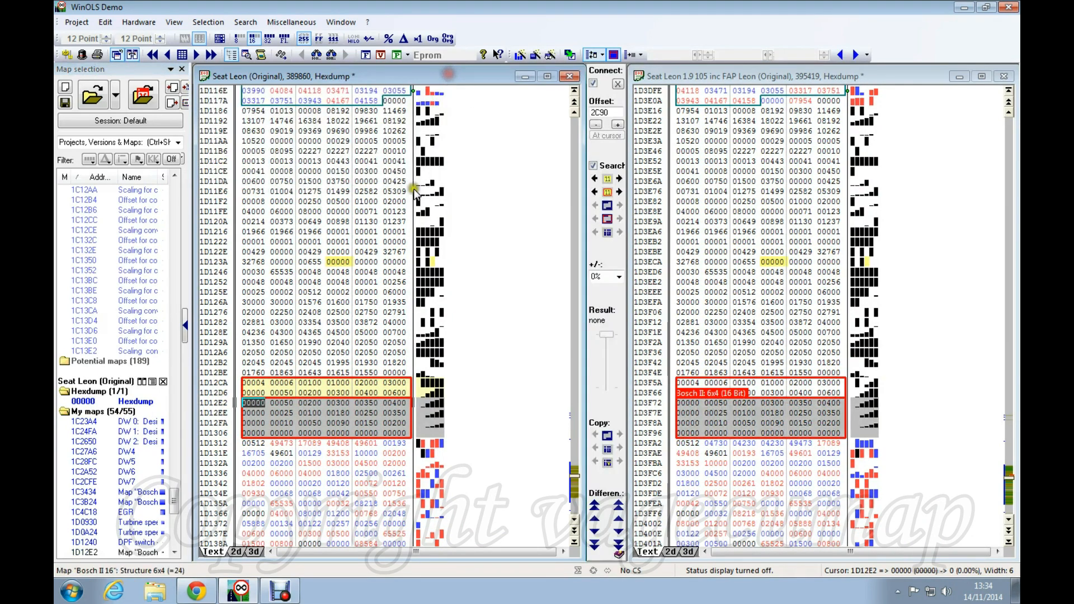
pyautogui.rightClick(295, 413)
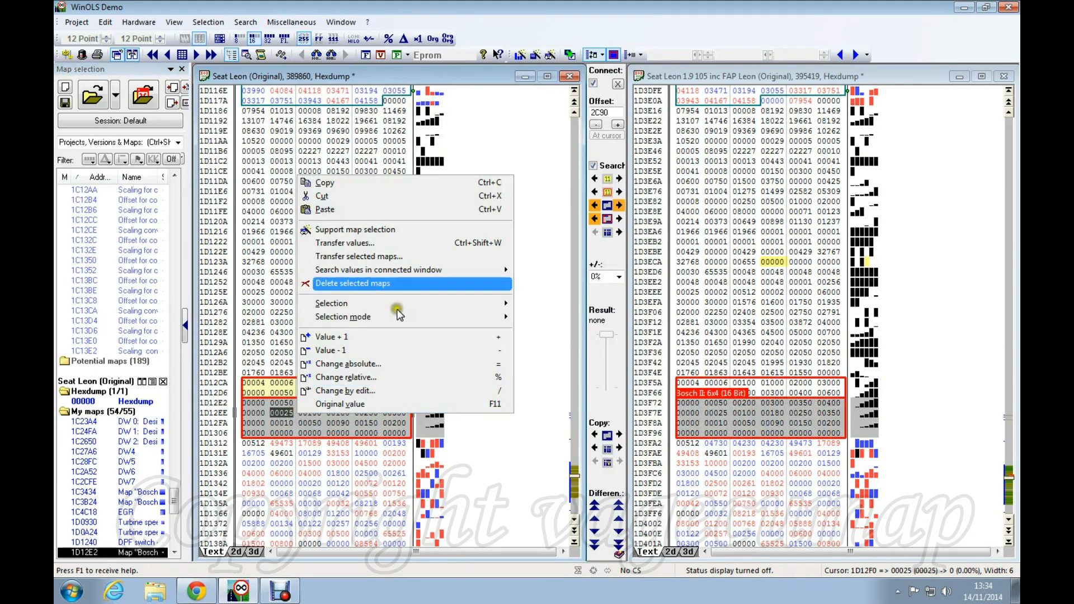
pyautogui.click(350, 230)
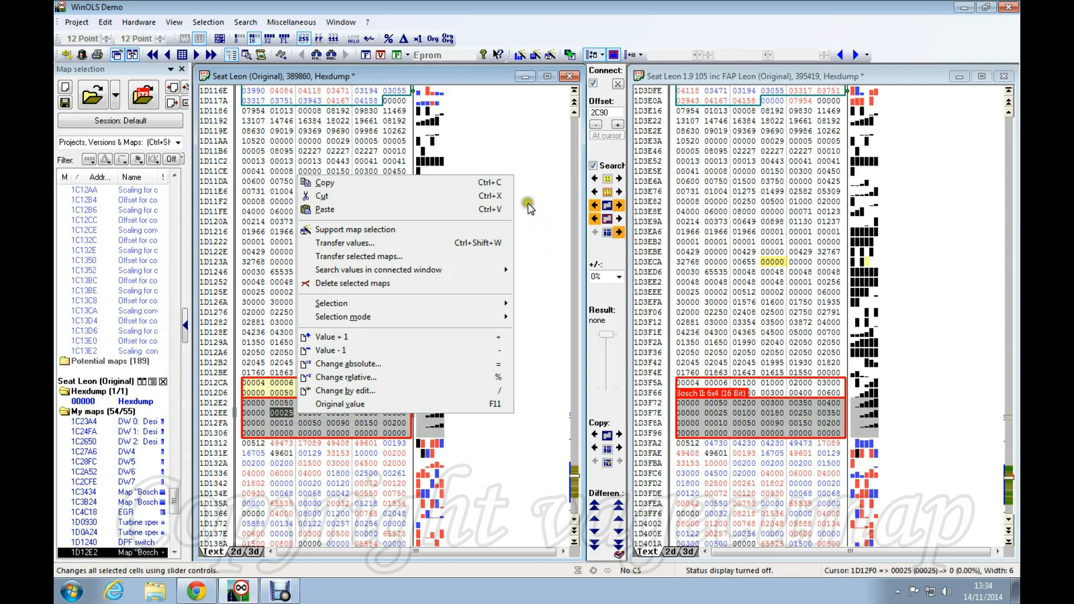
pyautogui.click(361, 463)
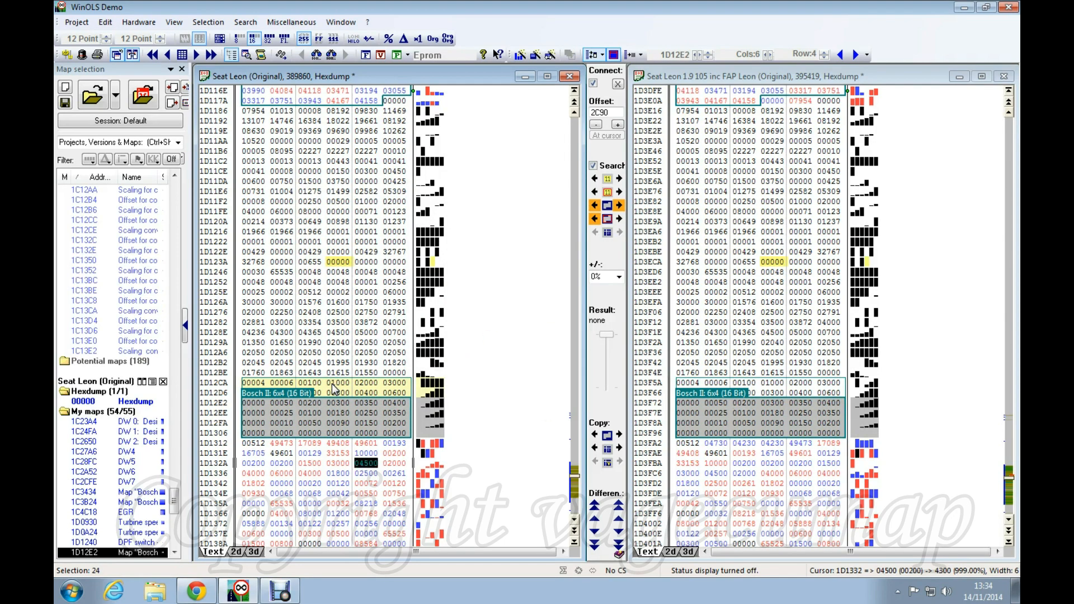
# Step: Examine the differing cells in rows 1D1312 and 1D131E just below the 6x4 map in the Seat Leon hexdump
pyautogui.click(256, 444)
pyautogui.click(278, 445)
pyautogui.click(341, 445)
pyautogui.click(370, 444)
pyautogui.click(395, 445)
pyautogui.click(262, 453)
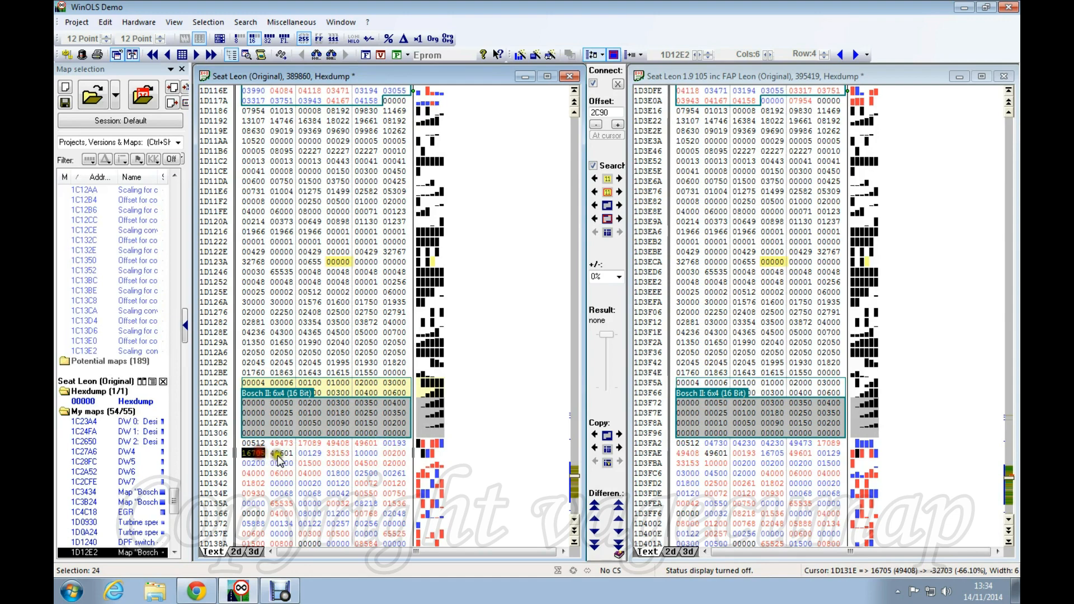
pyautogui.click(283, 453)
pyautogui.click(311, 454)
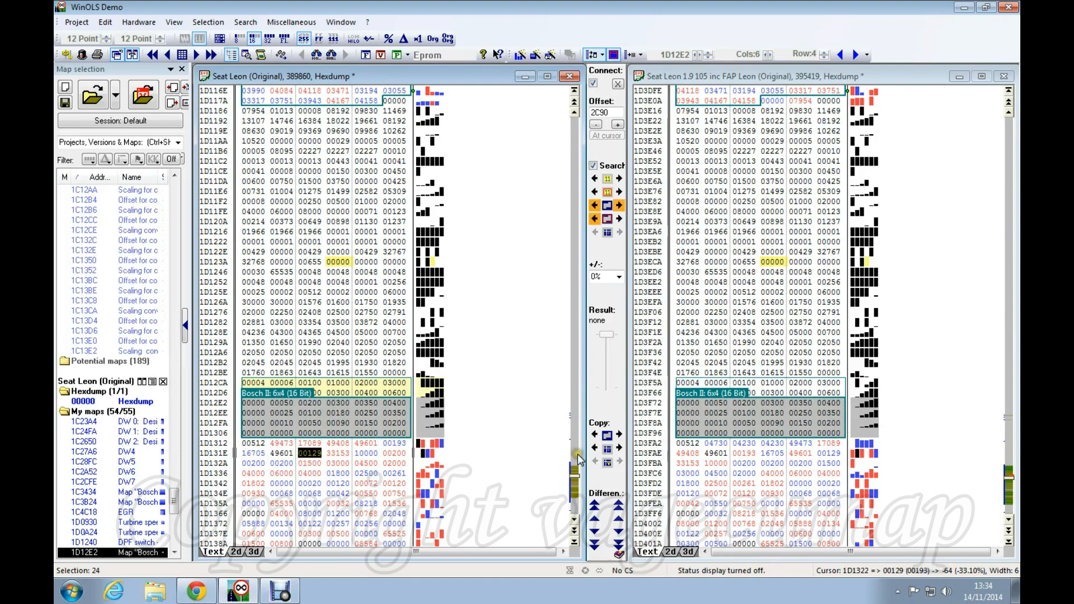